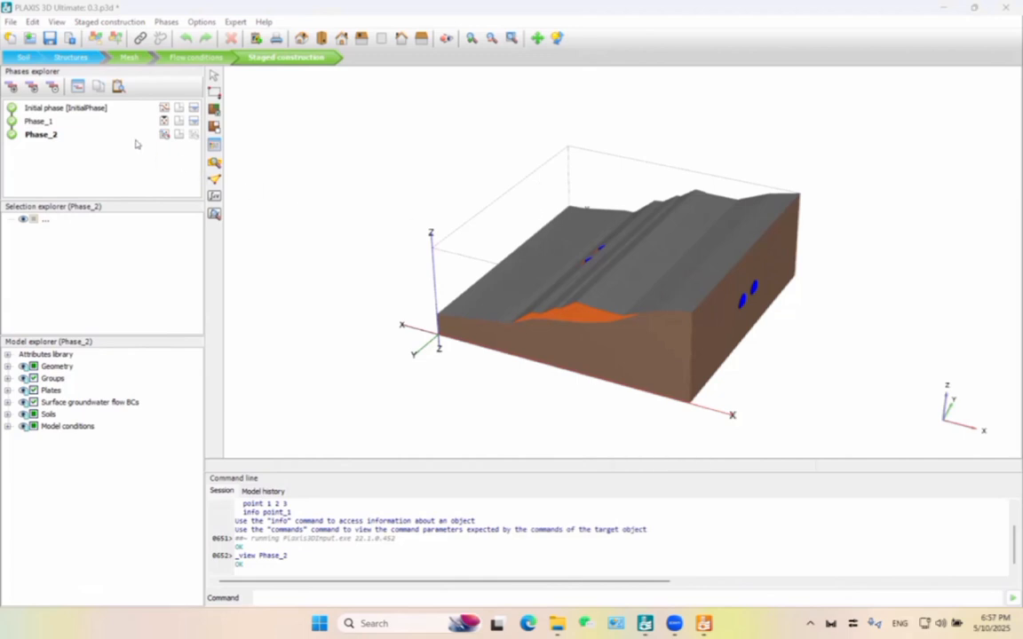
Examine the slope model with its two tunnel portals and the infiltration surfaces from several sides in Phase_2.
right_drag(420, 320, 679, 292)
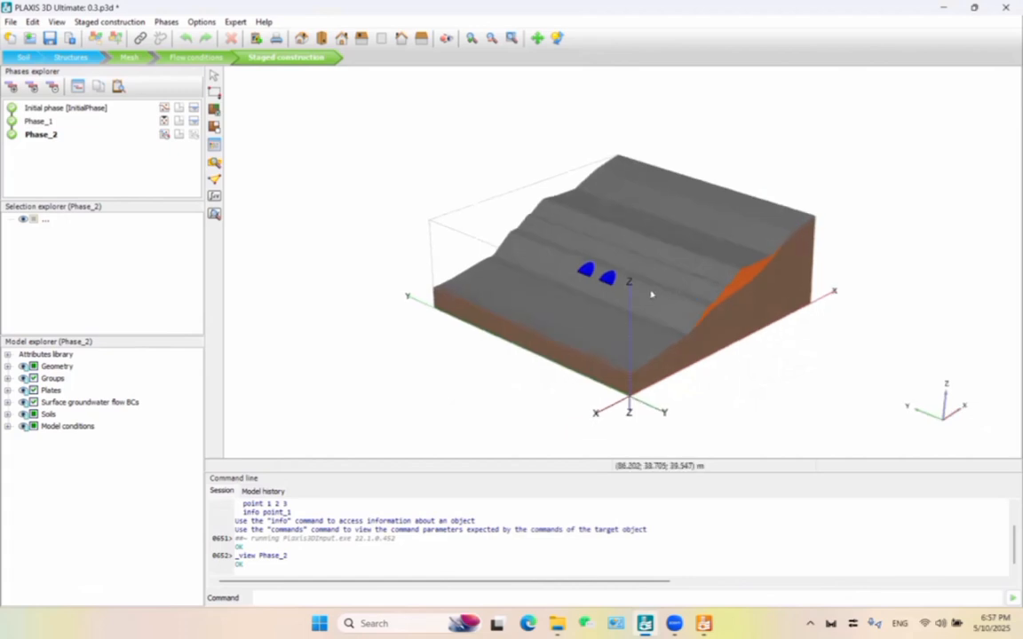
scroll(650, 294, up, 3)
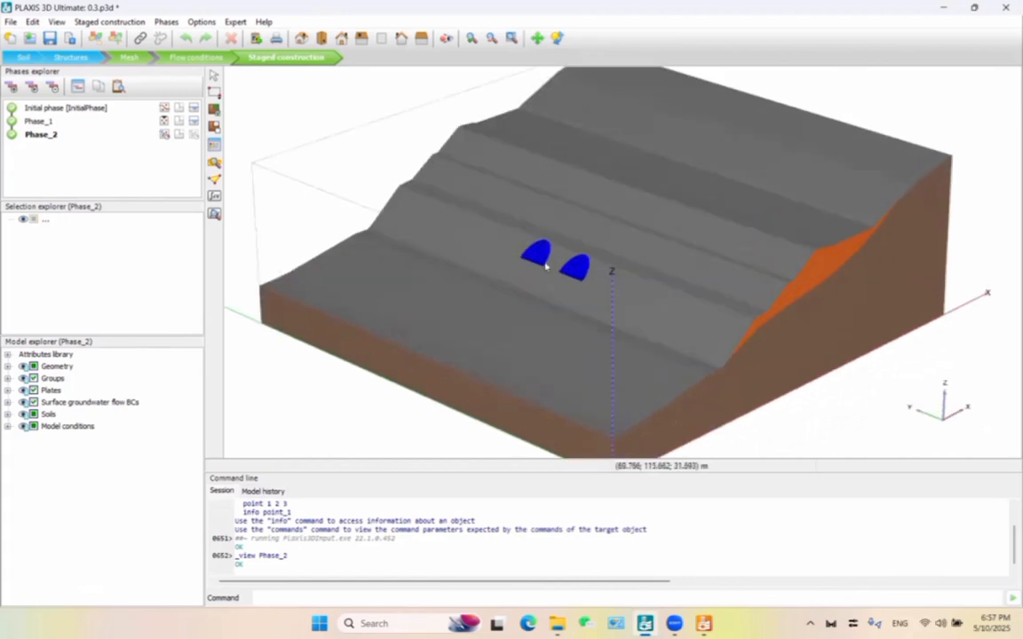
right_drag(907, 364, 702, 377)
click(731, 288)
right_drag(710, 295, 672, 309)
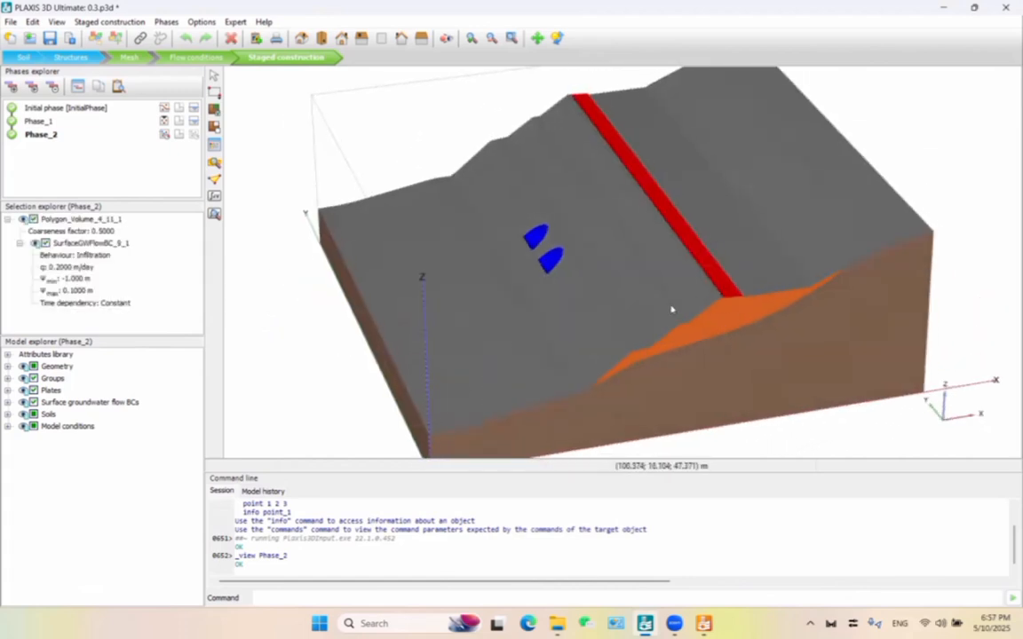
click(672, 309)
click(653, 315)
key(Escape)
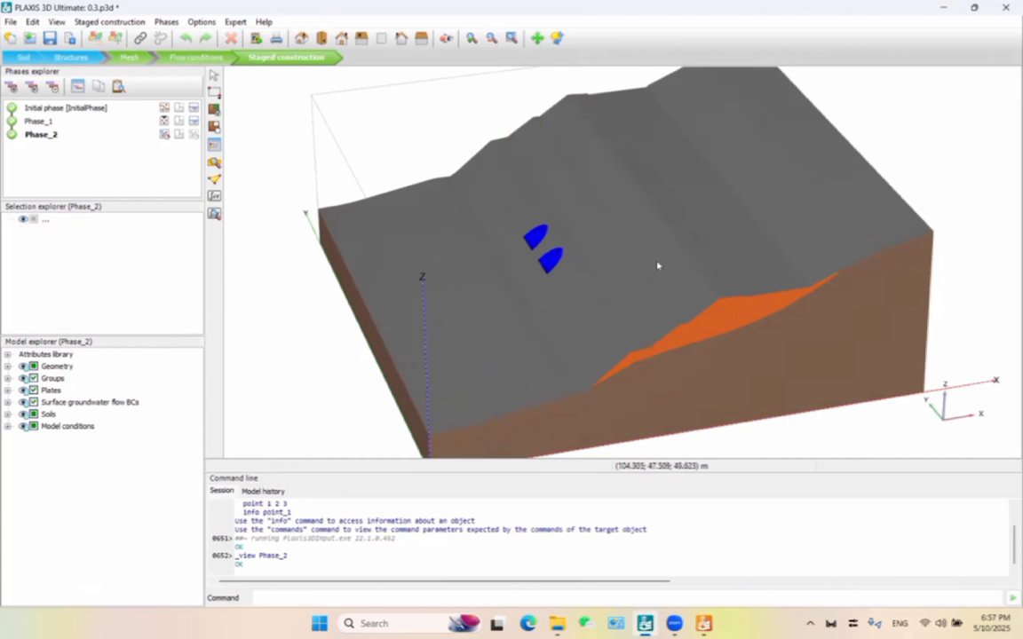
scroll(659, 265, down, 3)
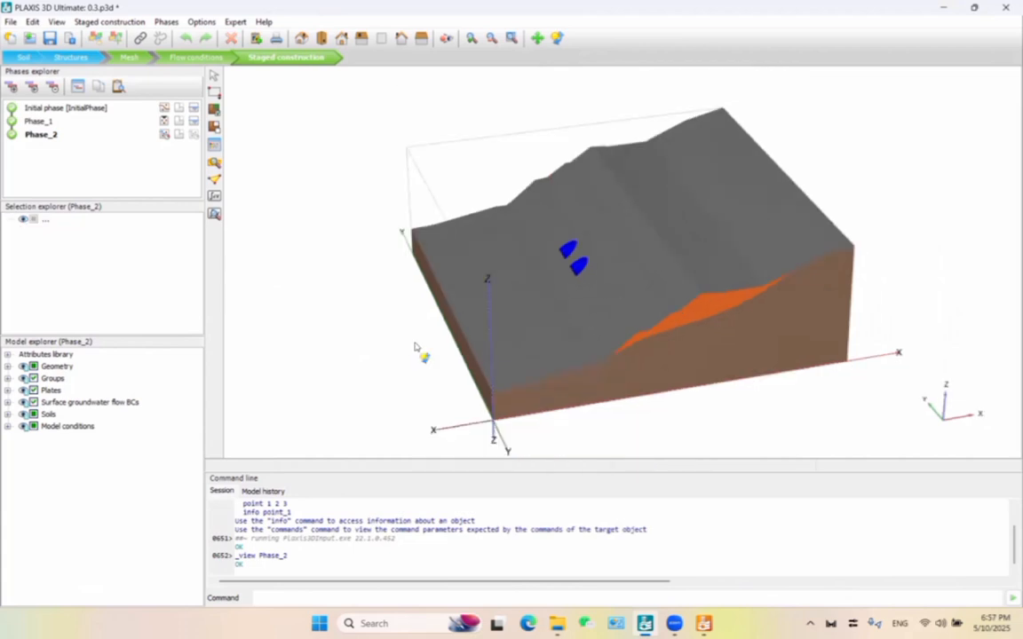
right_drag(414, 346, 407, 317)
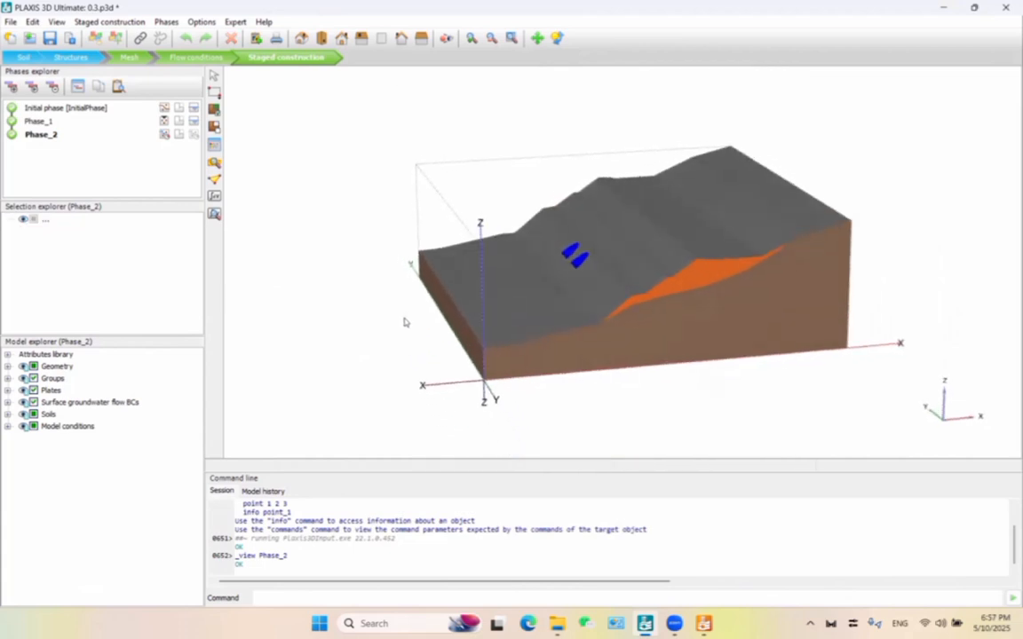
Open the Phase_2 calculation results in PLAXIS 3D Output and inspect the vertical displacement u_z contours over the slope.
click(50, 138)
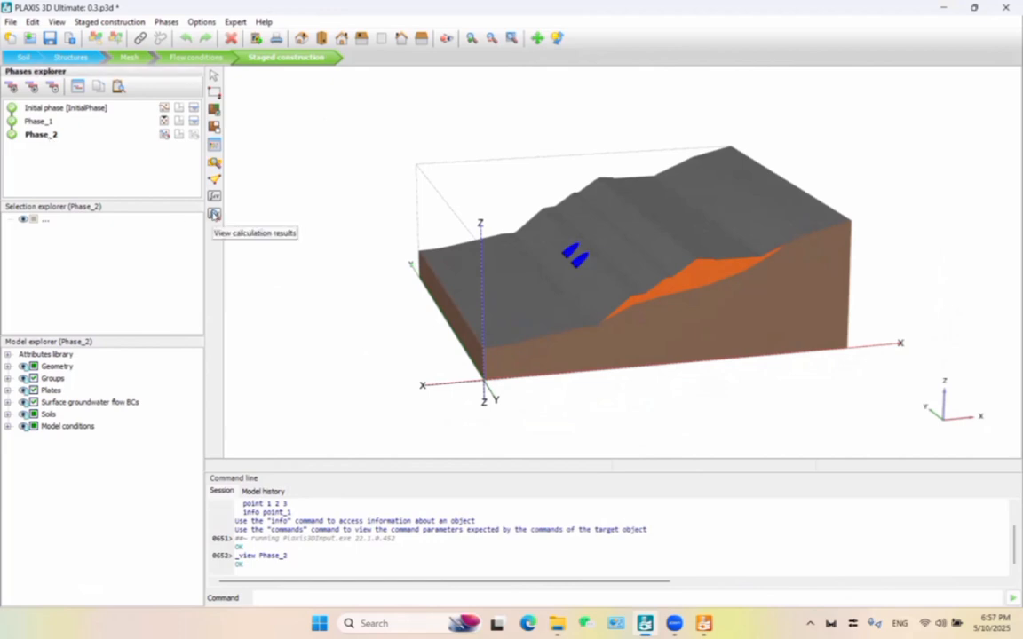
click(214, 214)
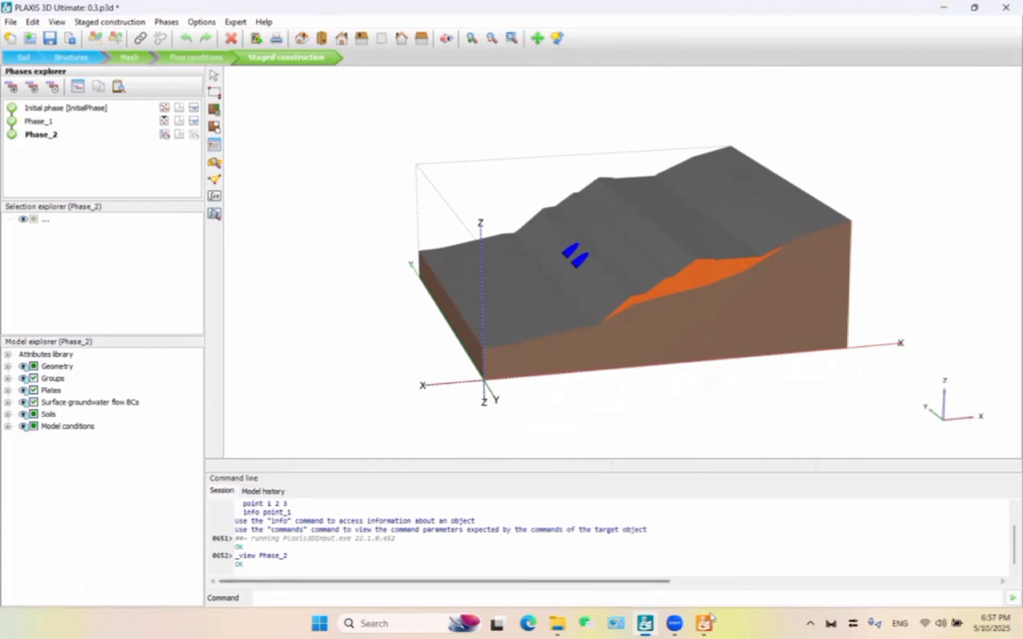
mouse_move(707, 624)
click(641, 563)
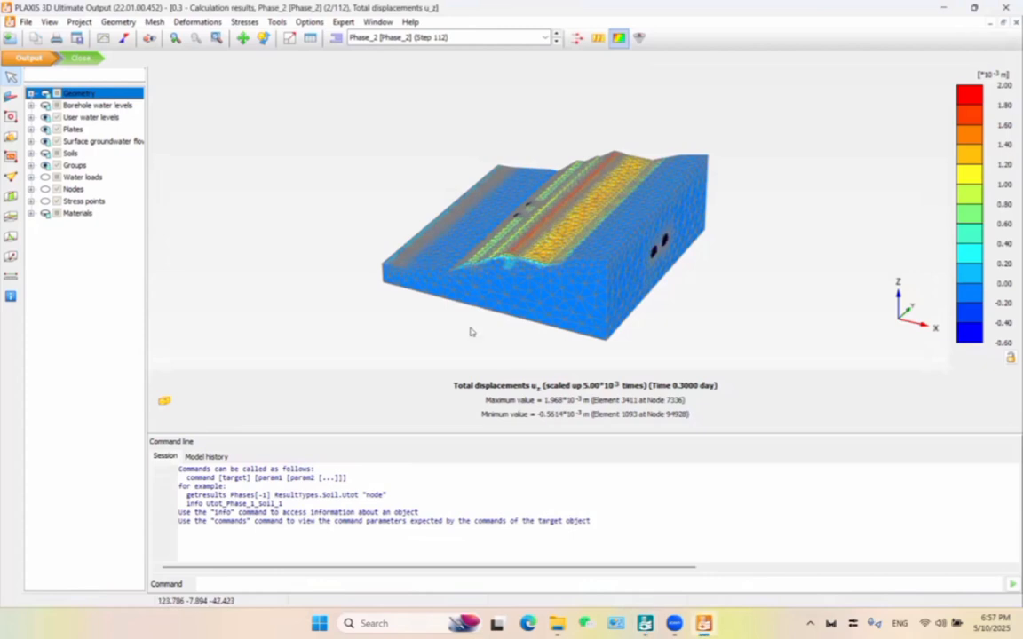
middle_drag(333, 281, 577, 266)
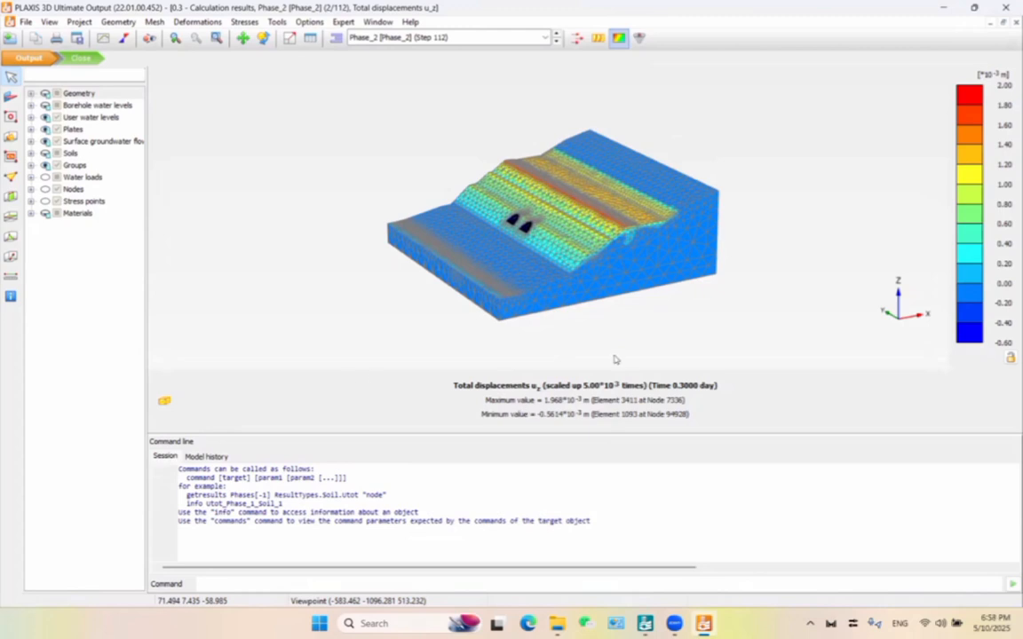
drag(675, 343, 498, 250)
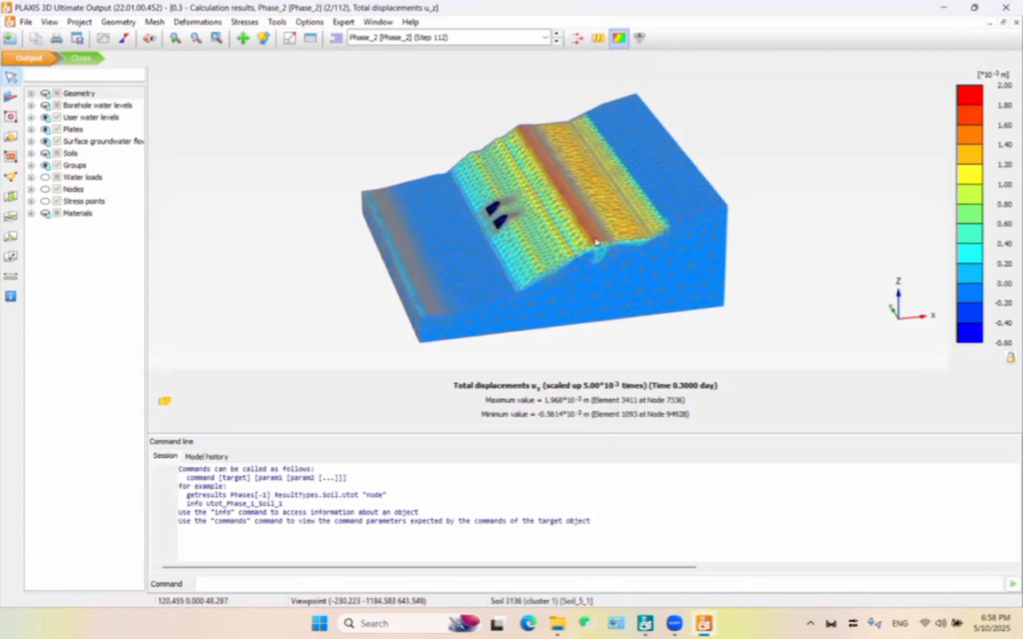
drag(675, 330, 520, 232)
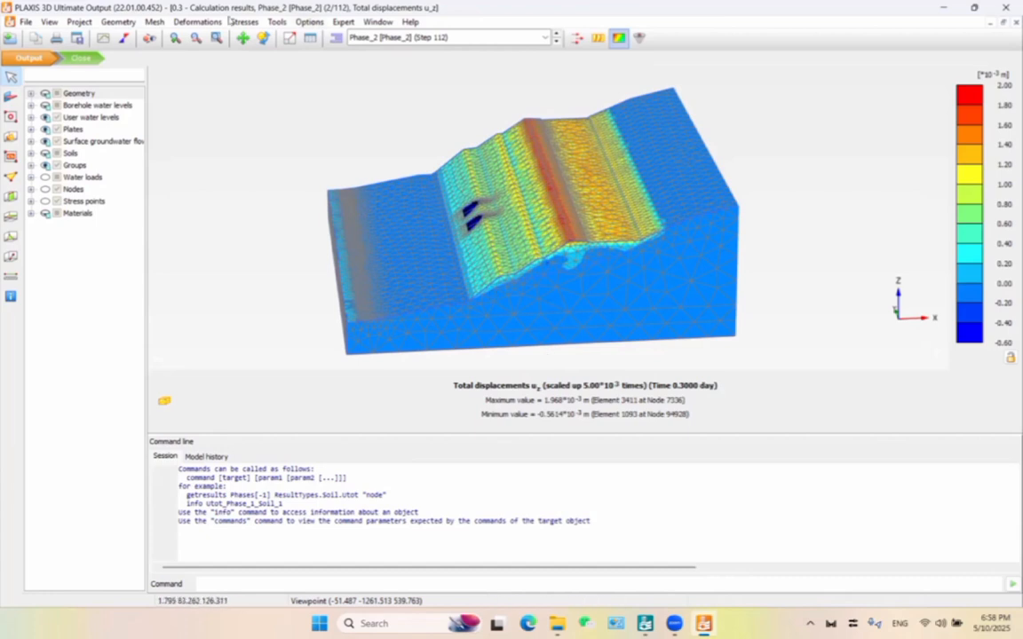
Review the available stress result types, including Cartesian effective and total stresses, pore pressures and groundwater flow.
click(242, 22)
mouse_move(293, 133)
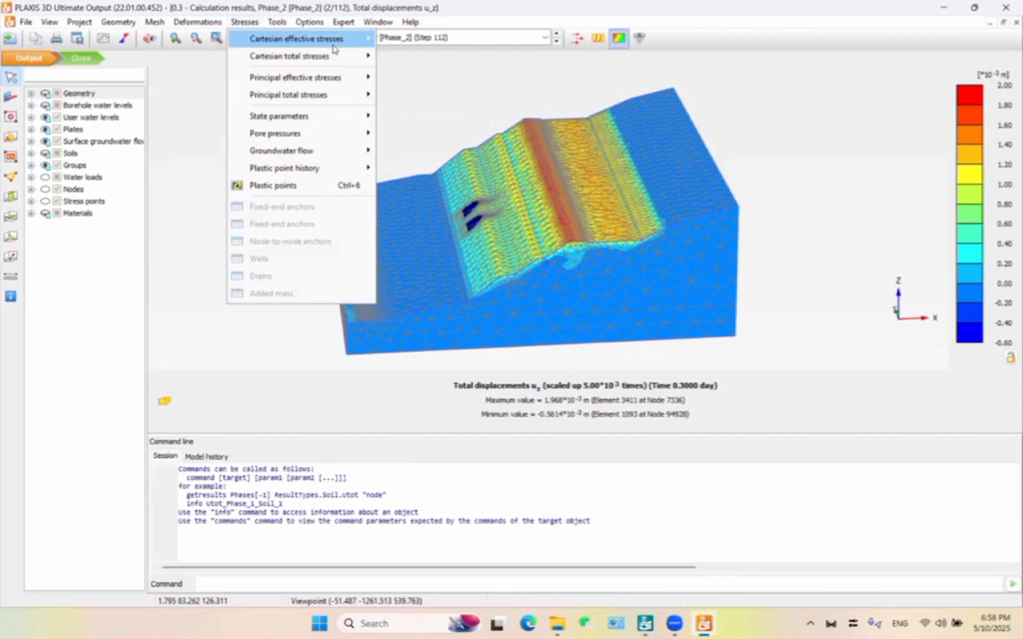
click(409, 22)
click(244, 23)
mouse_move(266, 39)
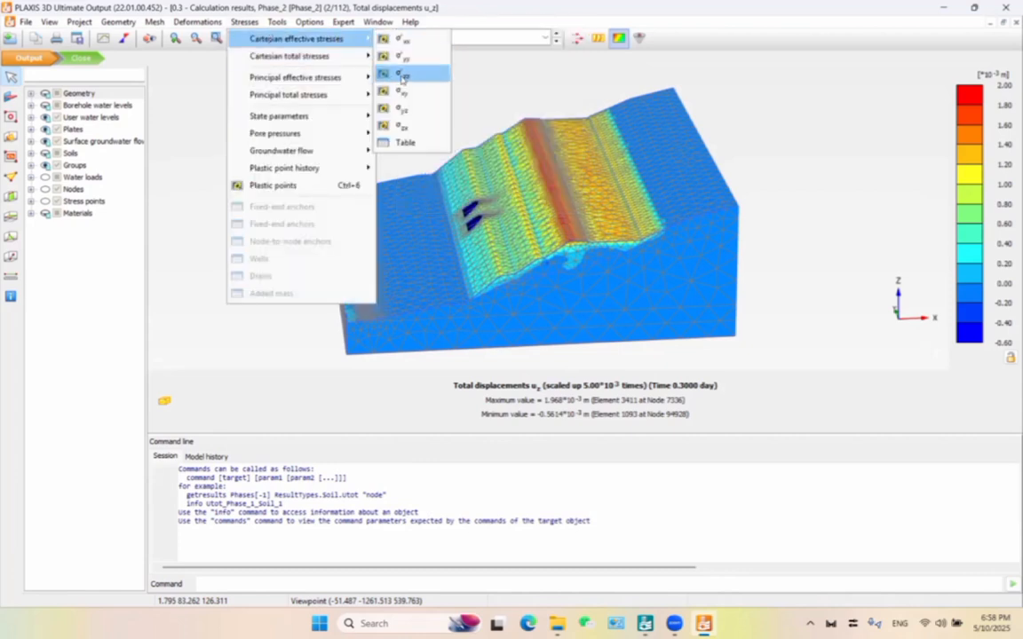
mouse_move(355, 56)
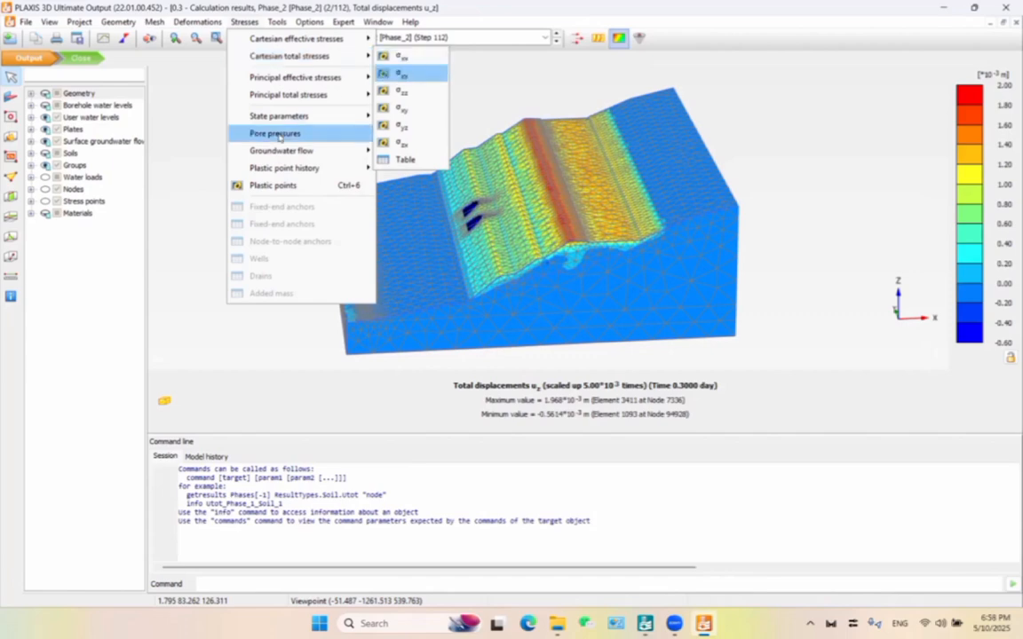
click(841, 256)
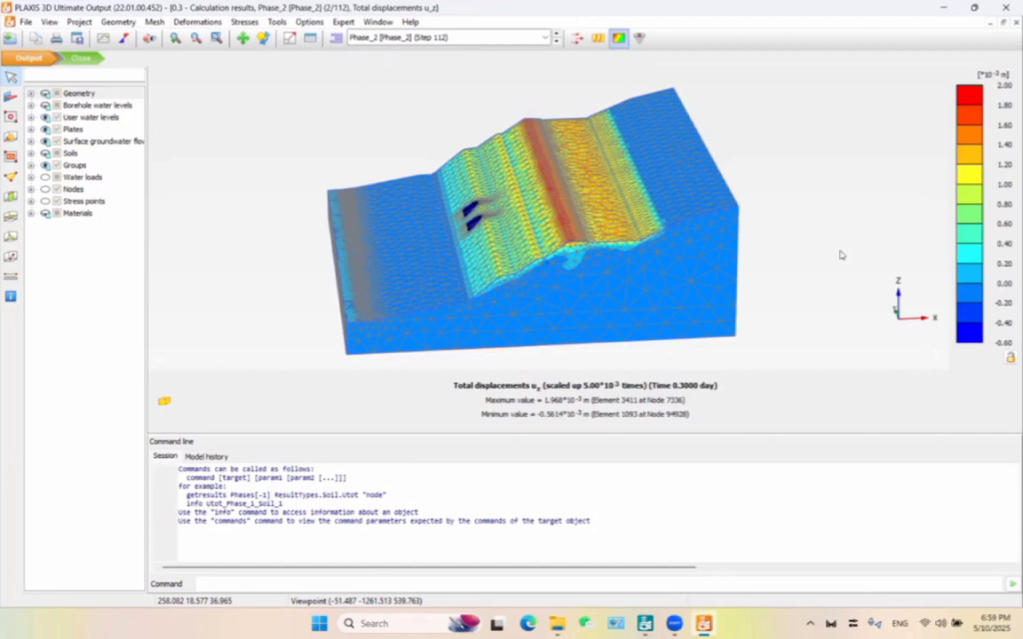
click(244, 21)
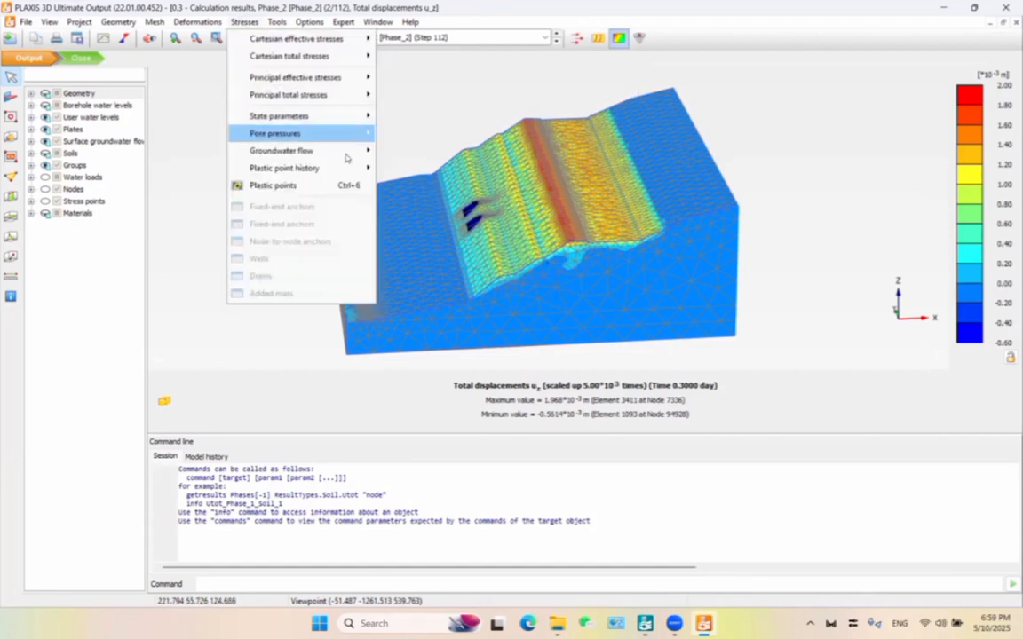
mouse_move(359, 151)
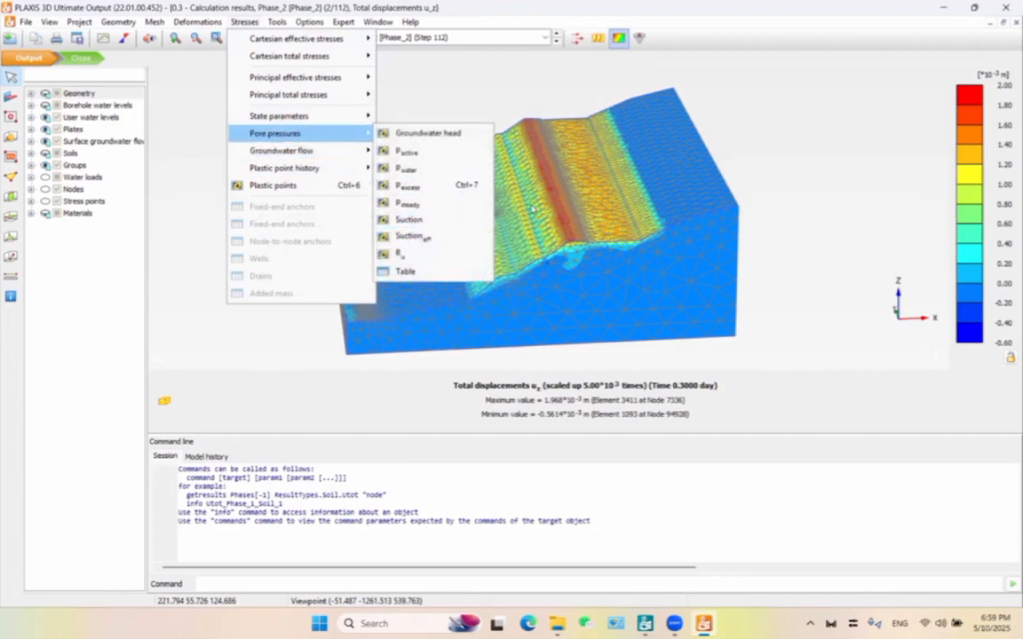
click(669, 225)
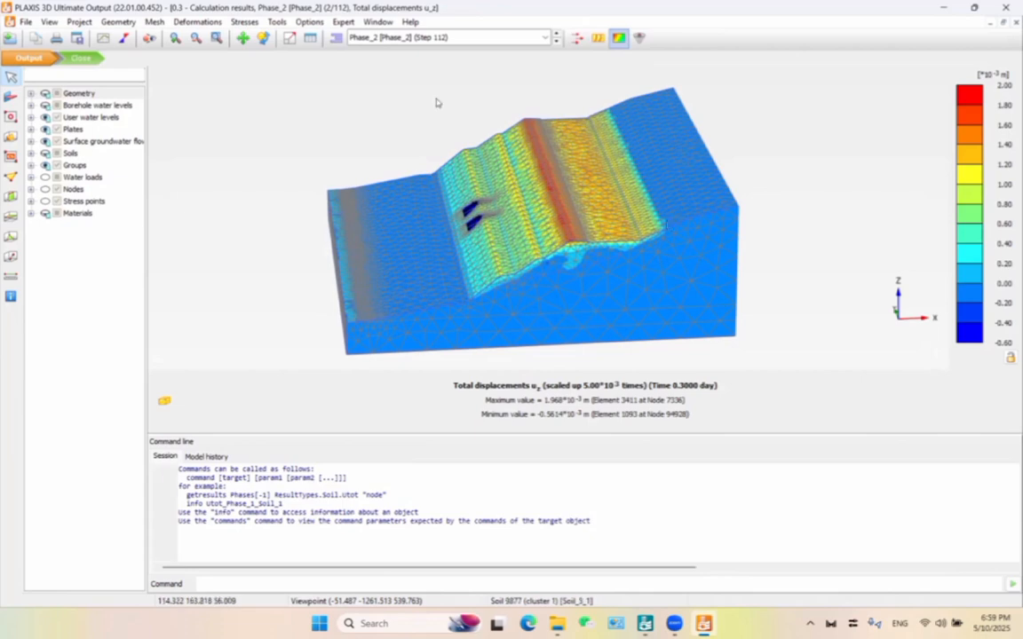
Create a vertical cross section through both tunnels along Y, from about (142.1, 200.2) to (139.7, -7.8) m.
click(11, 197)
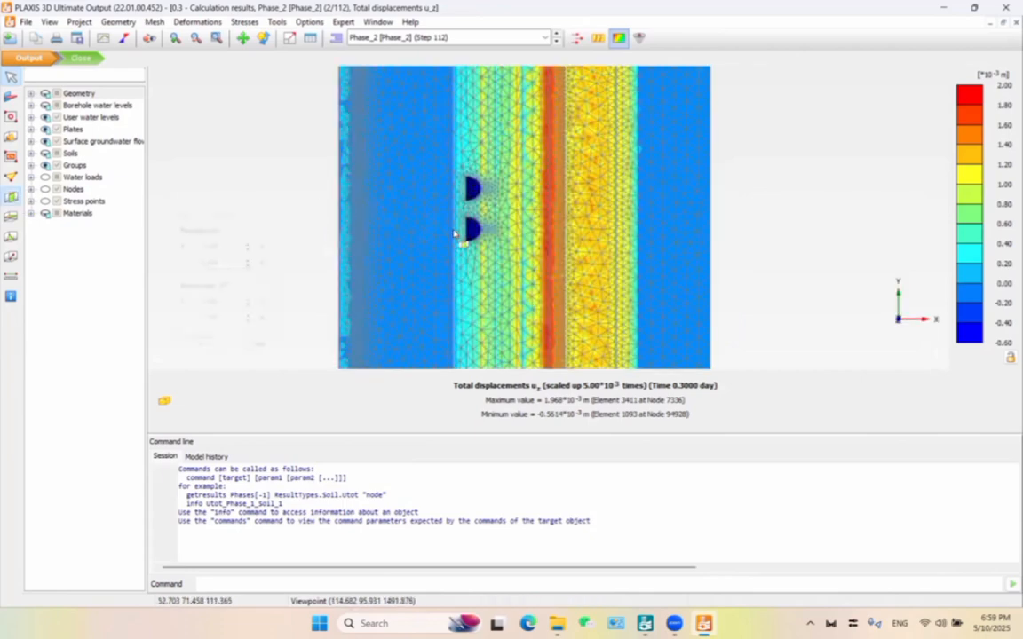
click(412, 217)
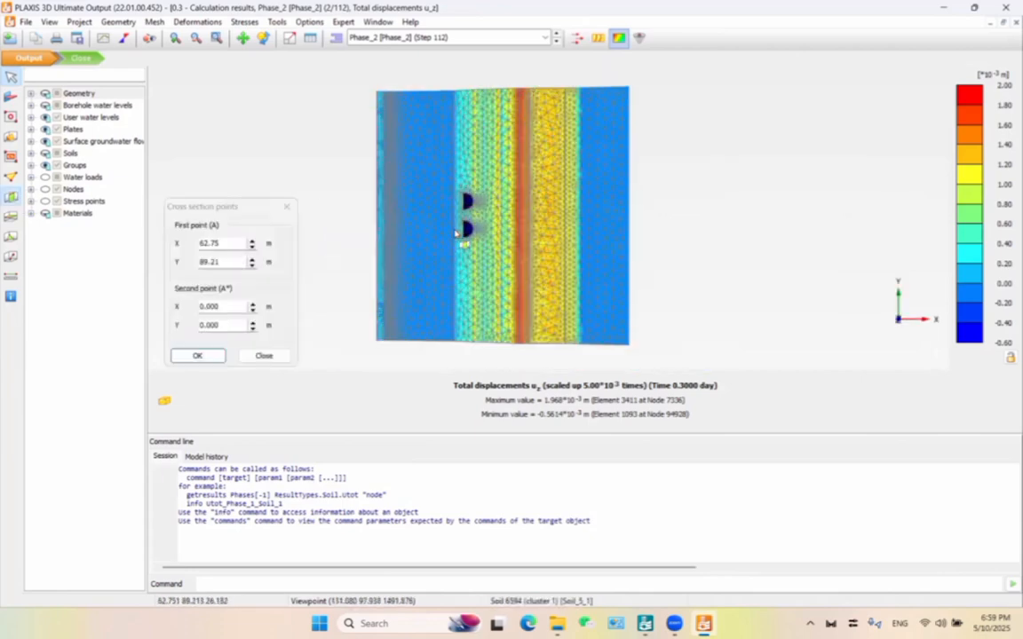
click(538, 116)
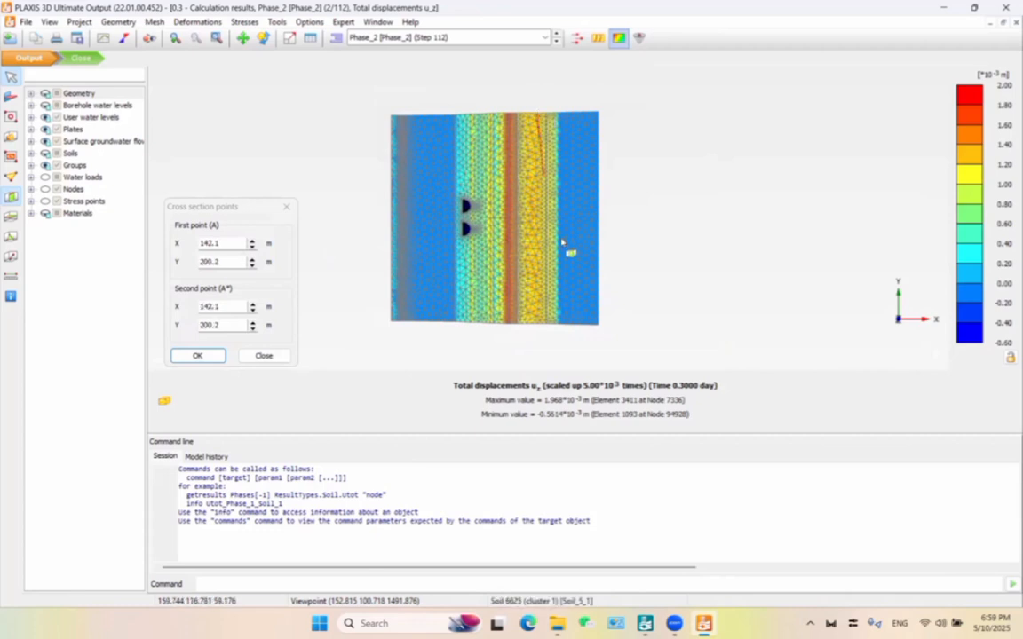
click(541, 338)
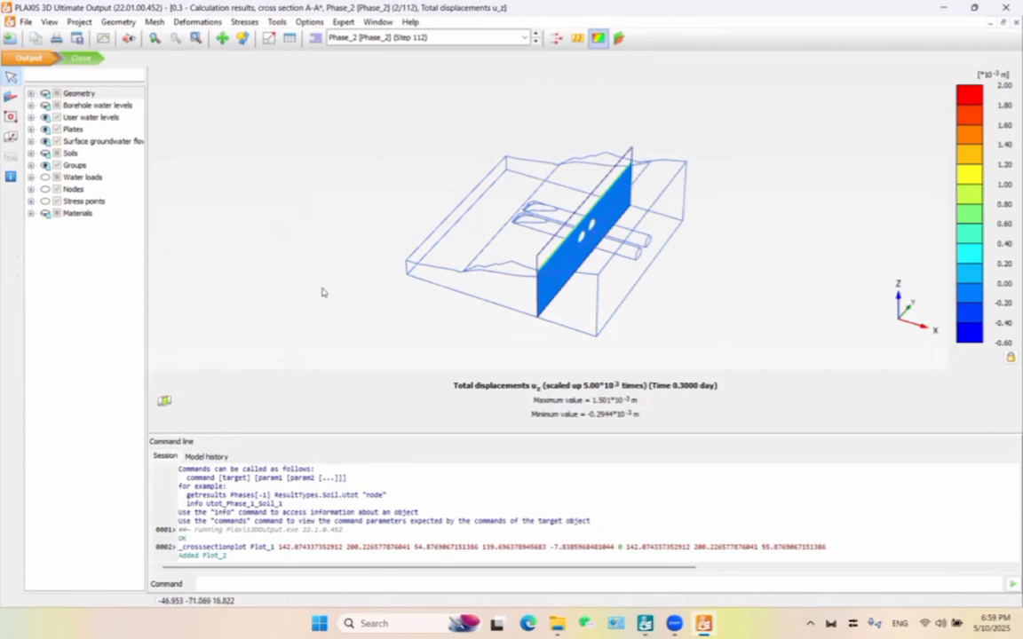
Hide the surrounding model outline in the cross-section plot and examine the displacement contours around both tunnels face-on.
drag(324, 292, 837, 249)
drag(596, 253, 599, 309)
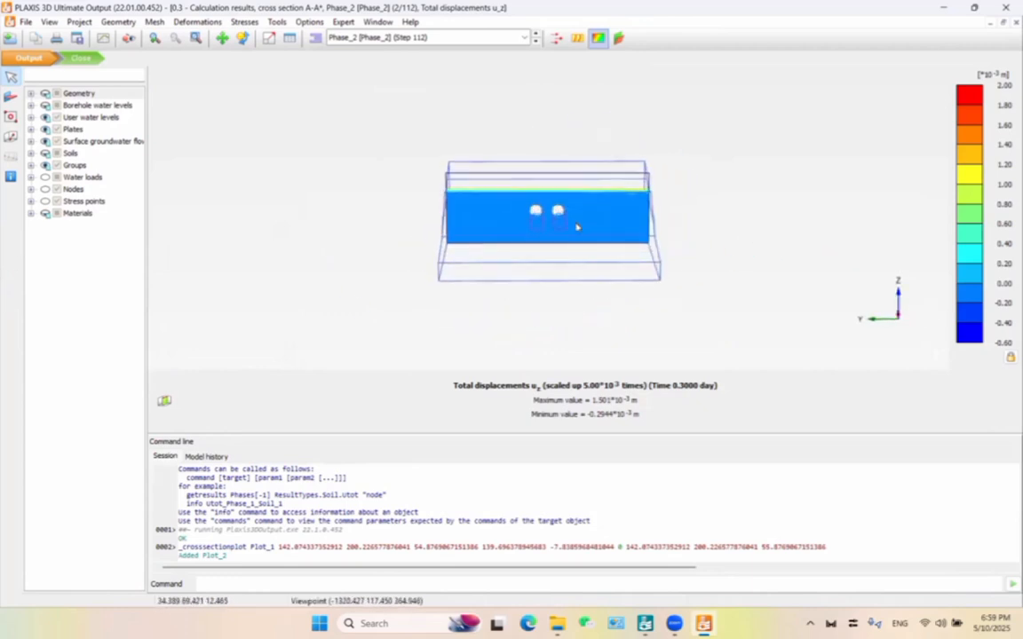
scroll(577, 228, up, 1)
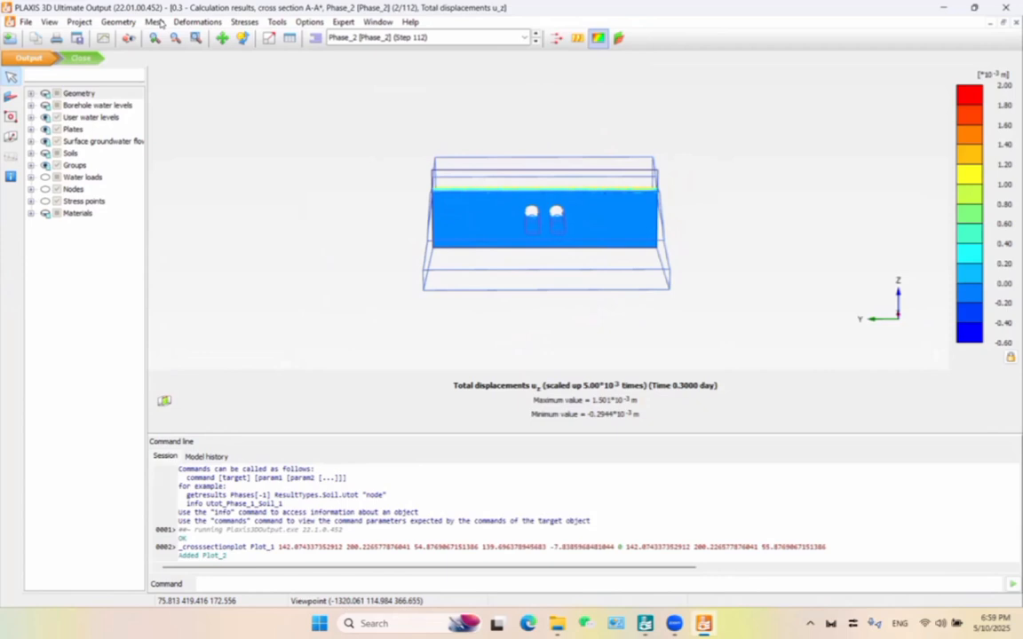
click(156, 23)
click(182, 117)
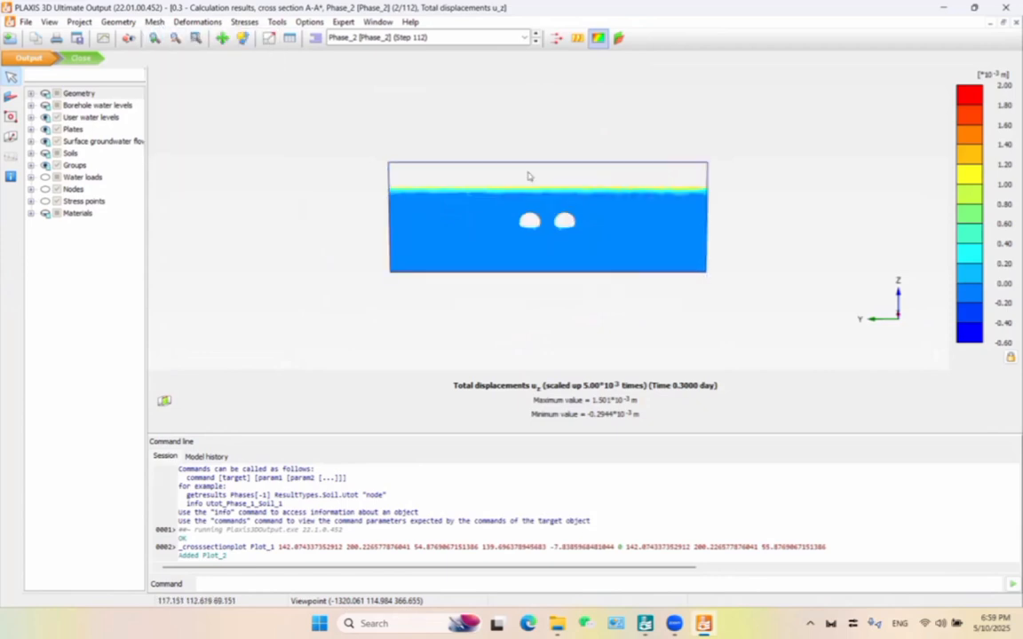
scroll(548, 221, up, 2)
scroll(530, 247, down, 1)
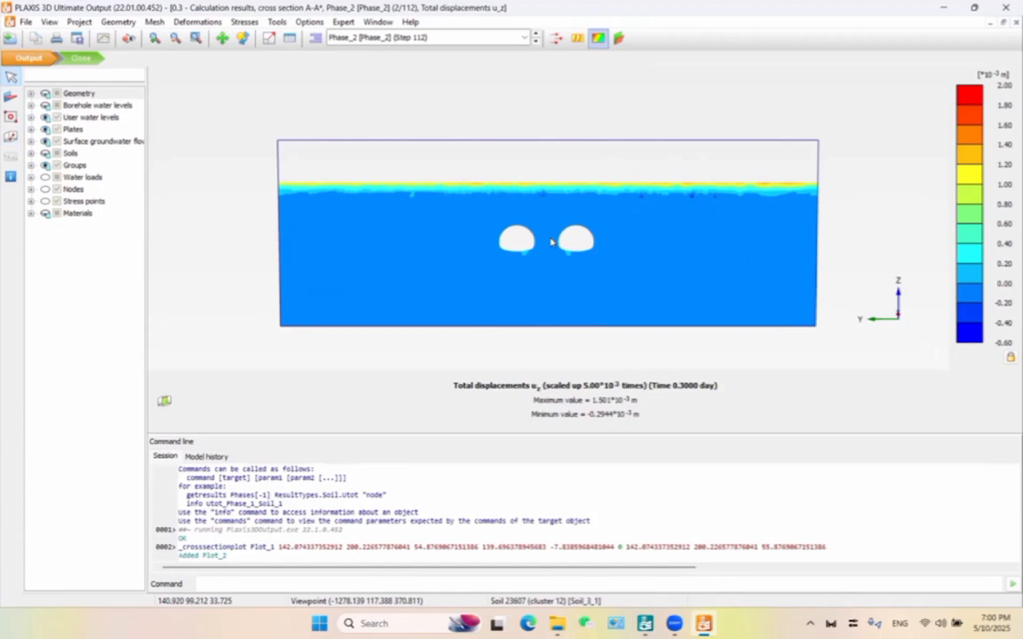
Create a line cross section just below the ground surface, from about (142.1, 202.1, 52.3) to (139.8, -0.9, 51.6) m.
click(10, 137)
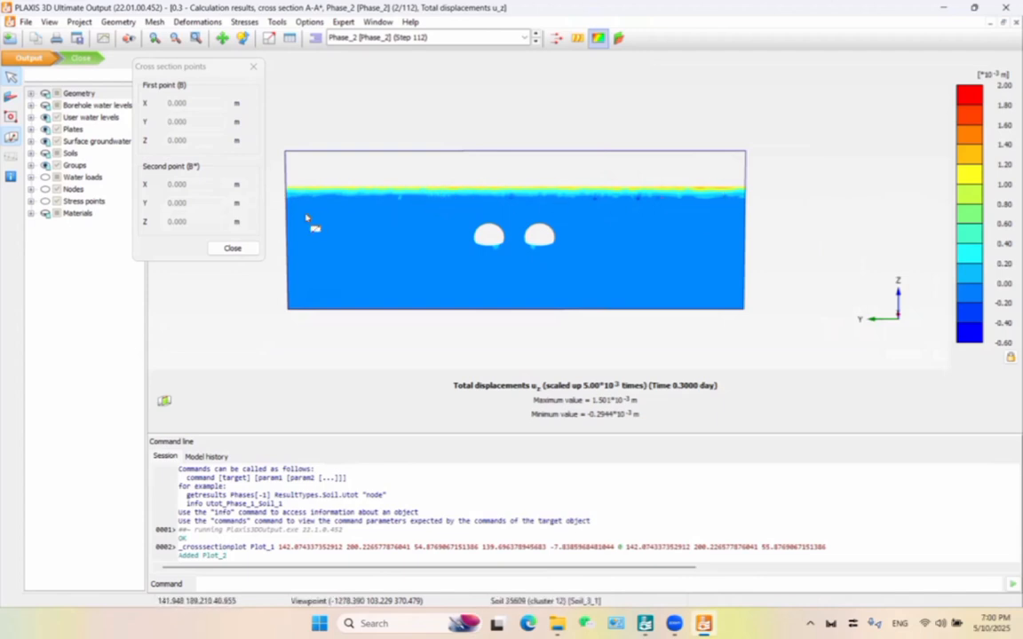
click(282, 194)
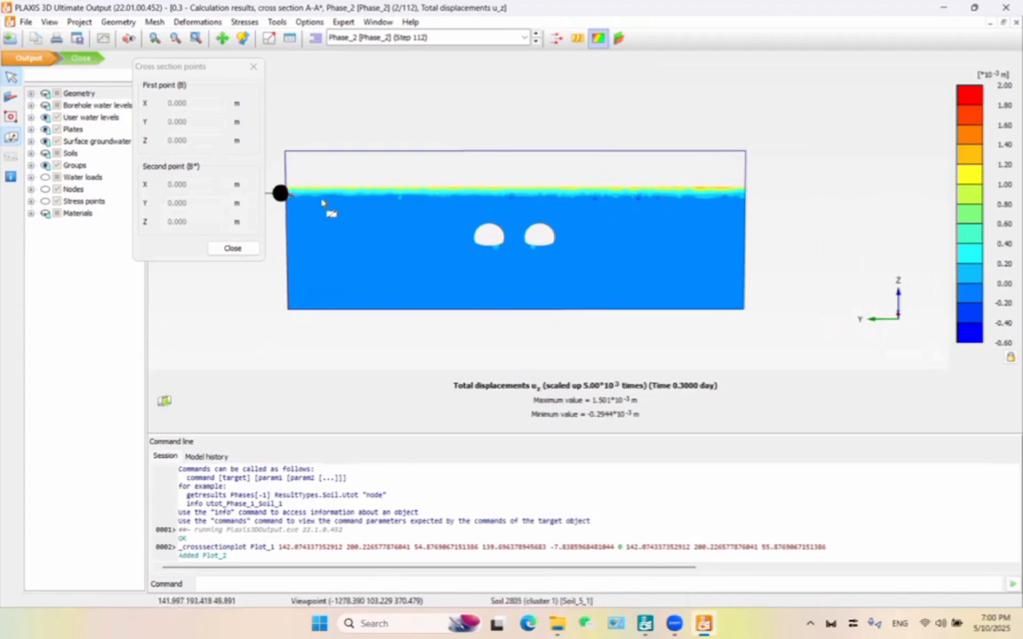
click(749, 199)
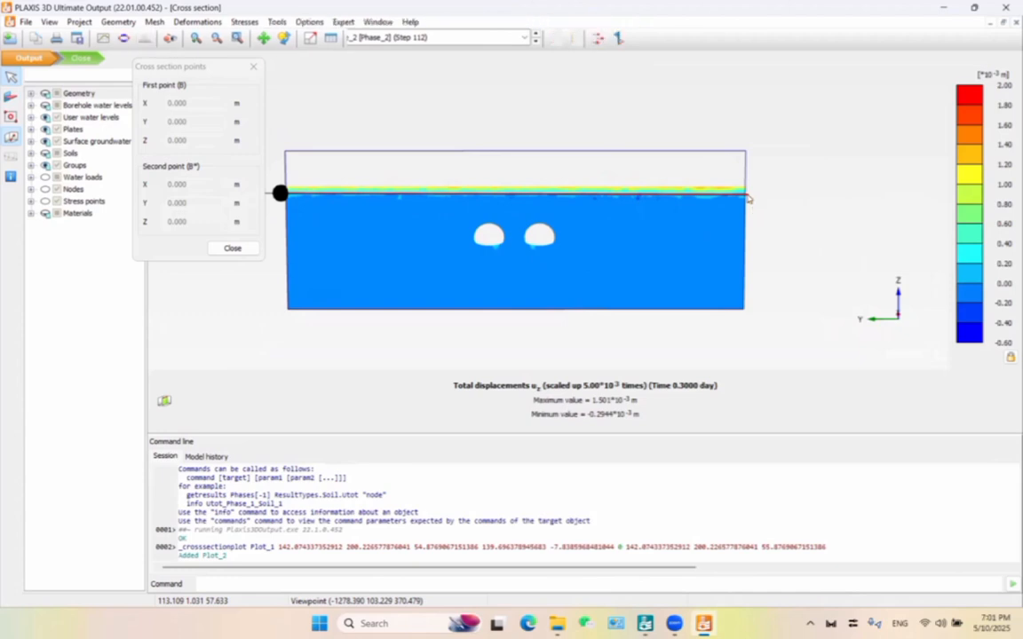
drag(416, 280, 887, 300)
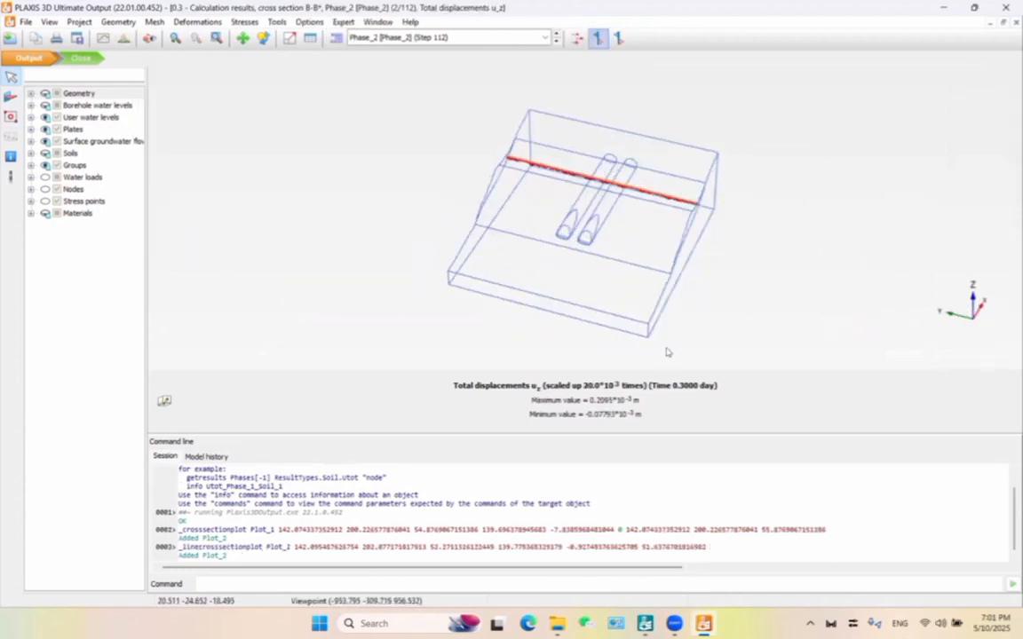
Hide the cluster borders in the line cross-section plot of the u_z displacements.
click(155, 22)
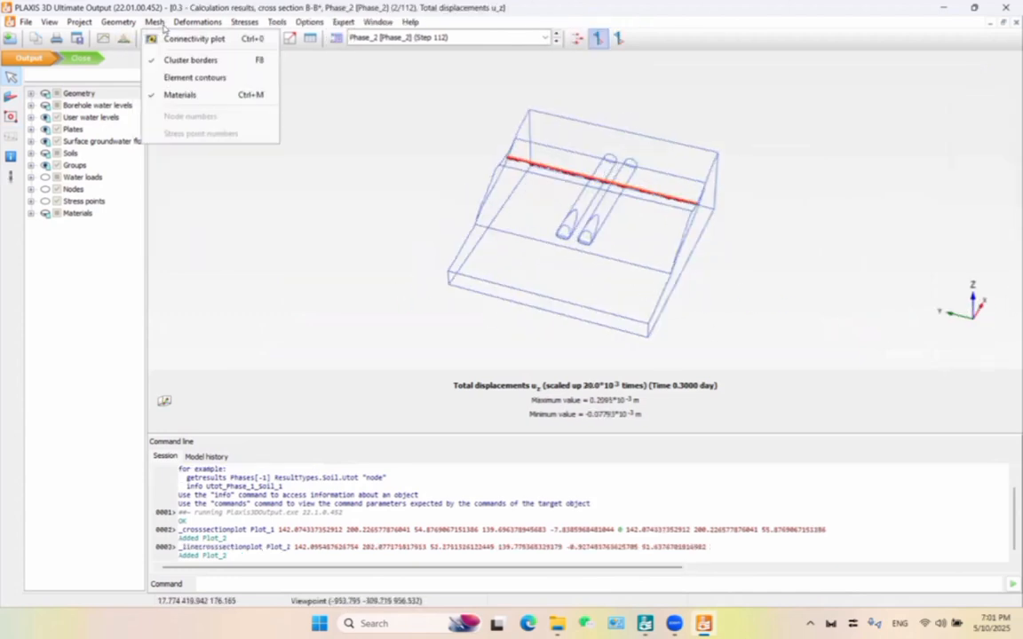
mouse_move(125, 23)
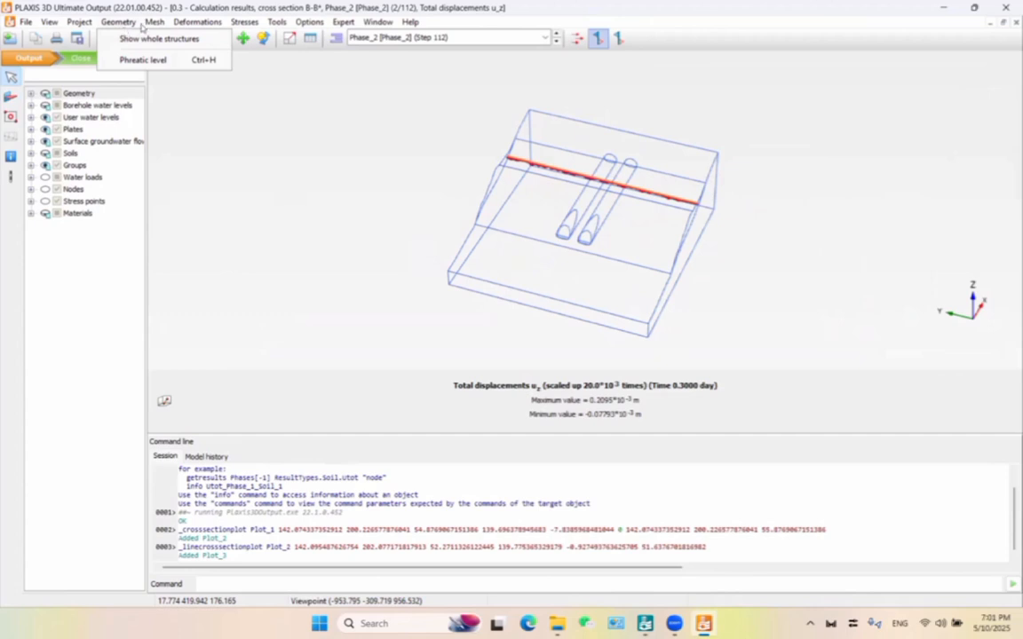
mouse_move(156, 24)
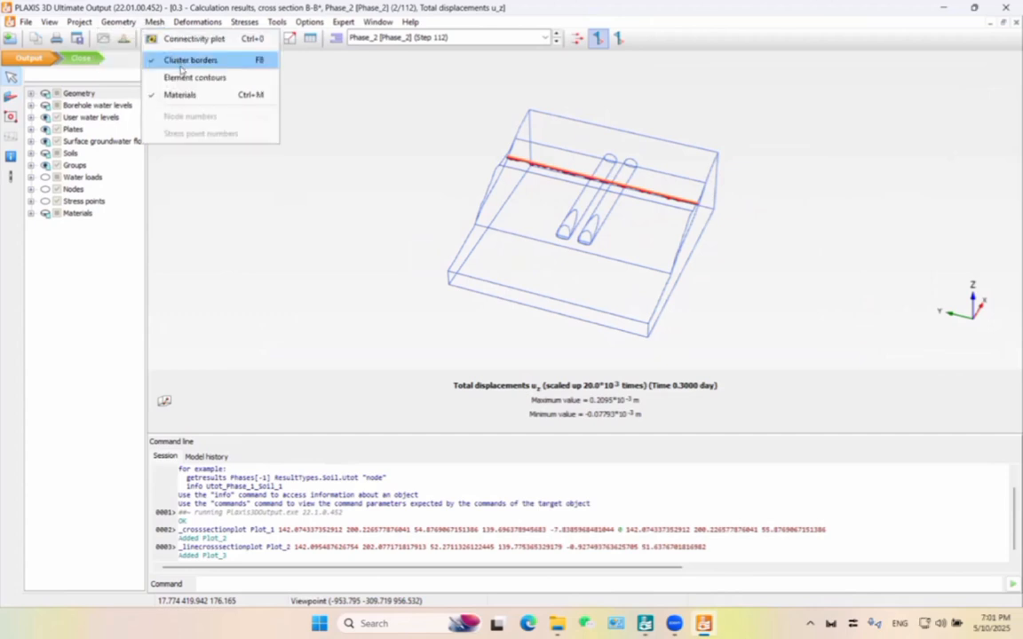
click(181, 67)
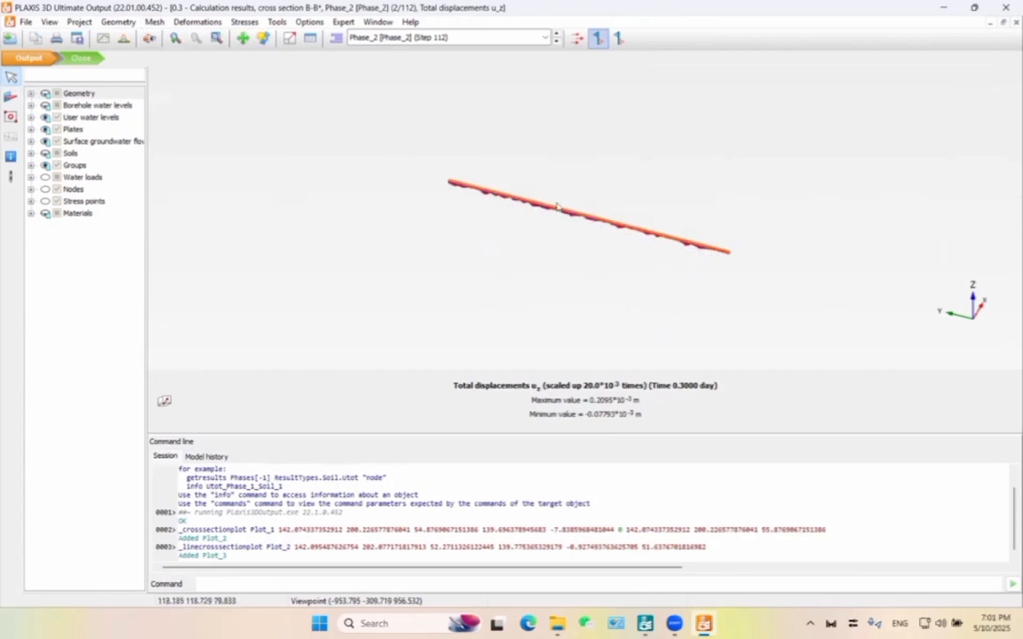
Examine the line cross section's u_z plot from the side and read its displacement values in the results table.
drag(632, 255, 662, 264)
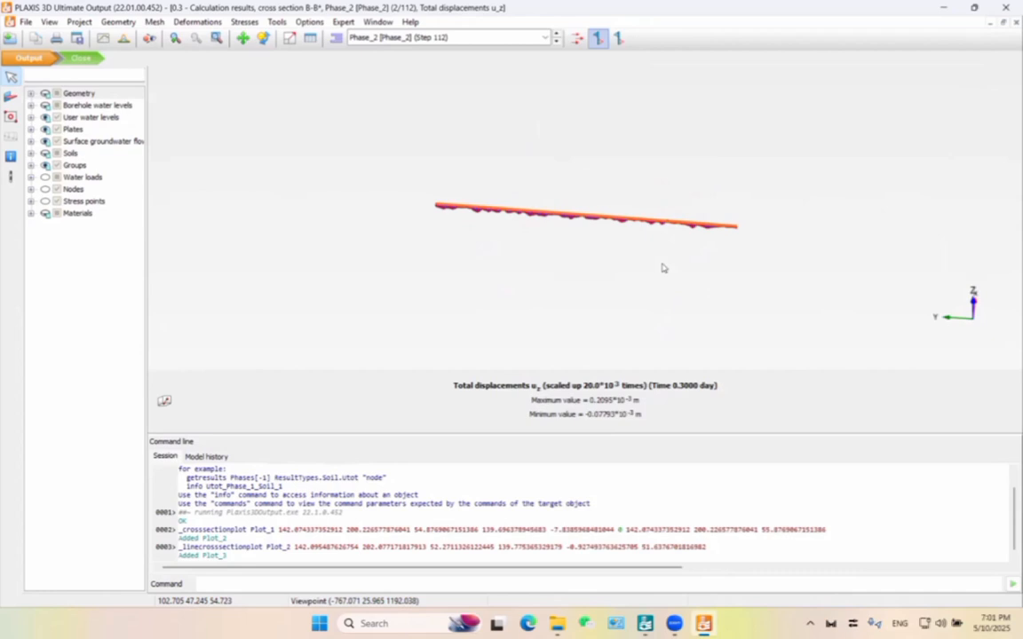
click(310, 38)
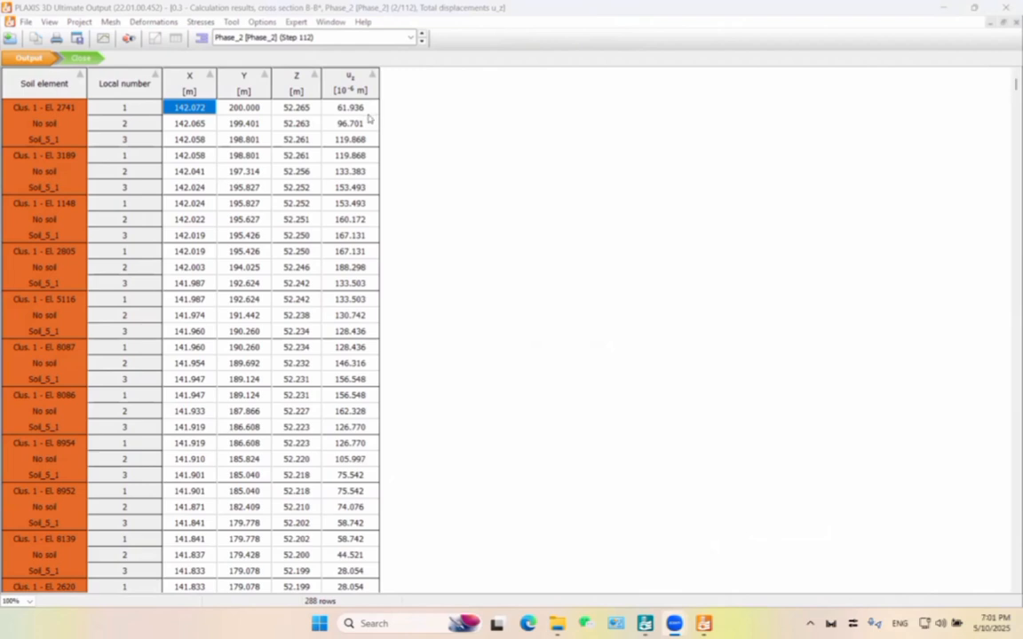
click(1015, 23)
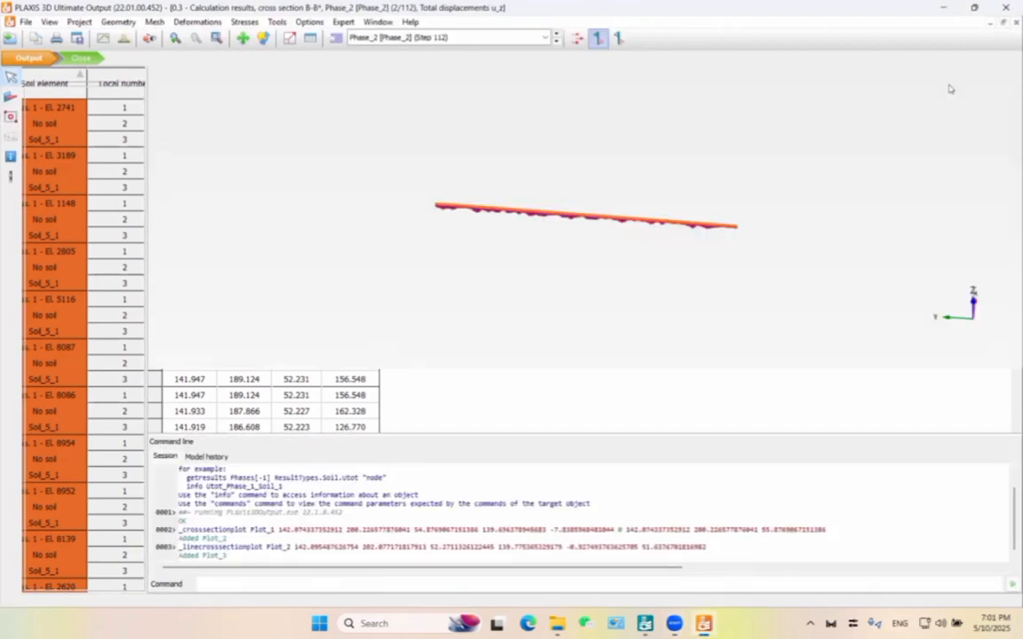
drag(737, 268, 759, 273)
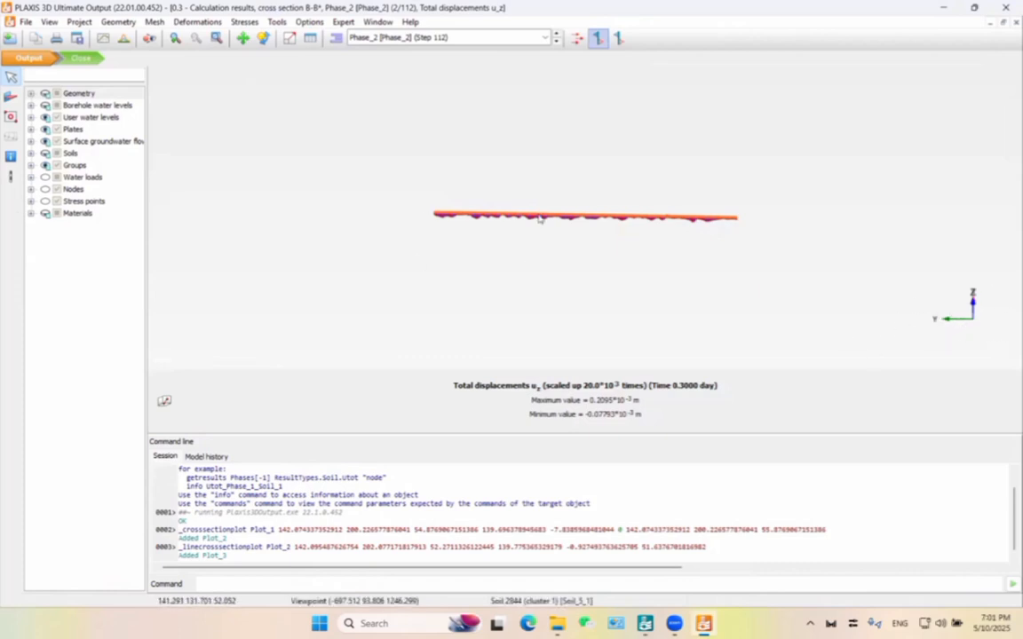
click(311, 38)
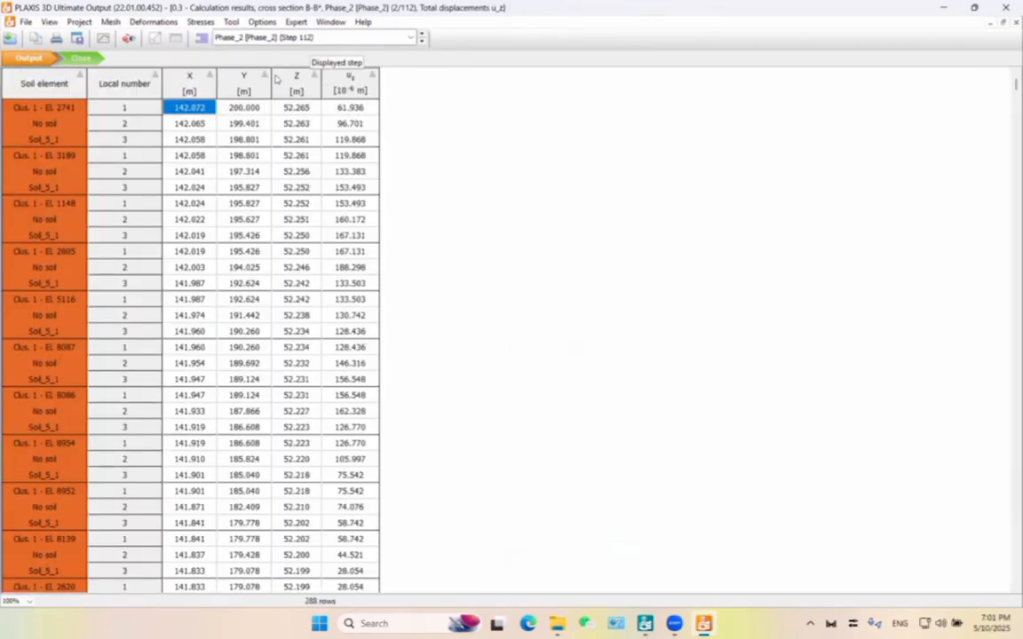
click(1007, 24)
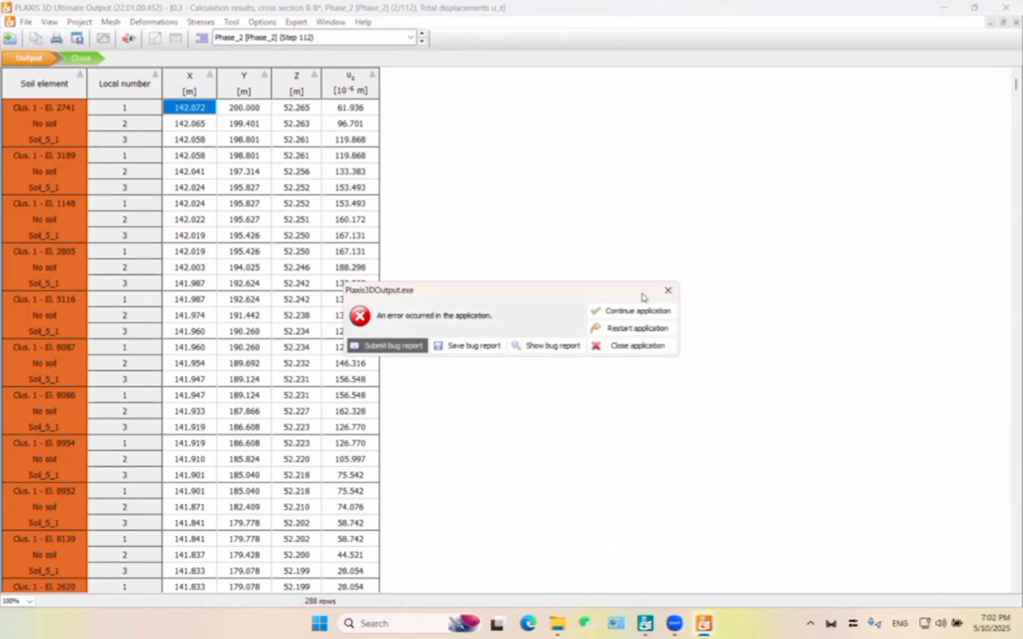
Close the failed Output application and reopen the Phase_2 calculation results, continuing past the licence information.
click(637, 347)
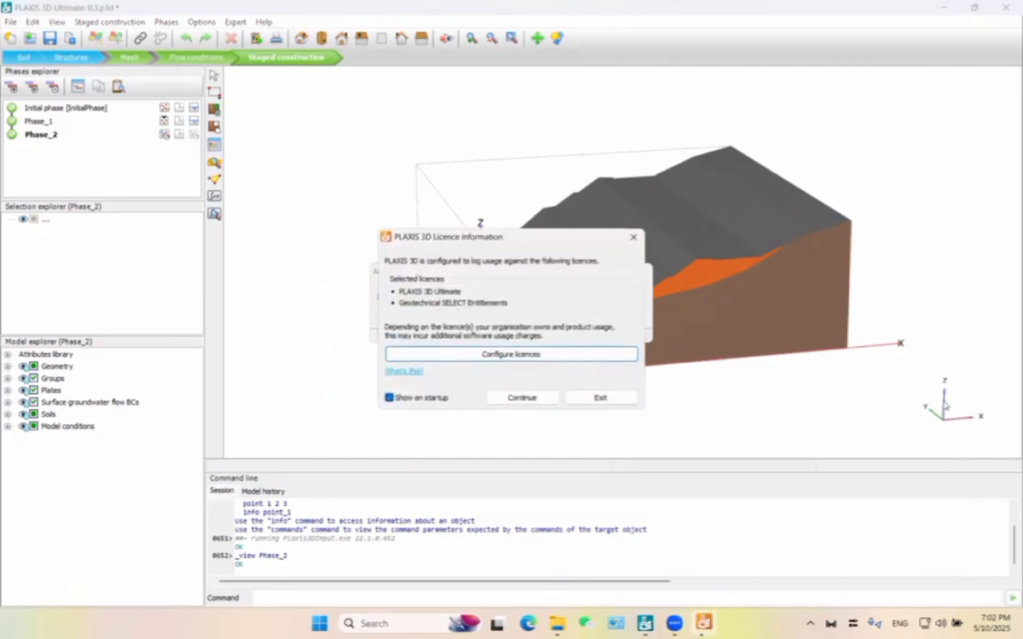
click(535, 398)
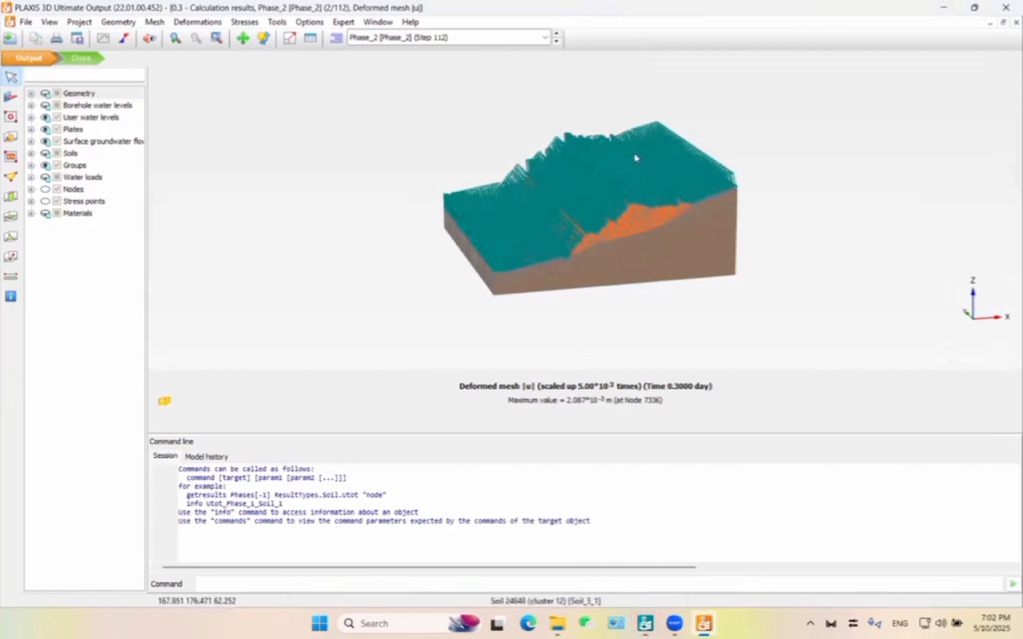
Hide the water loads and display the total vertical displacements u_z on the model.
click(45, 176)
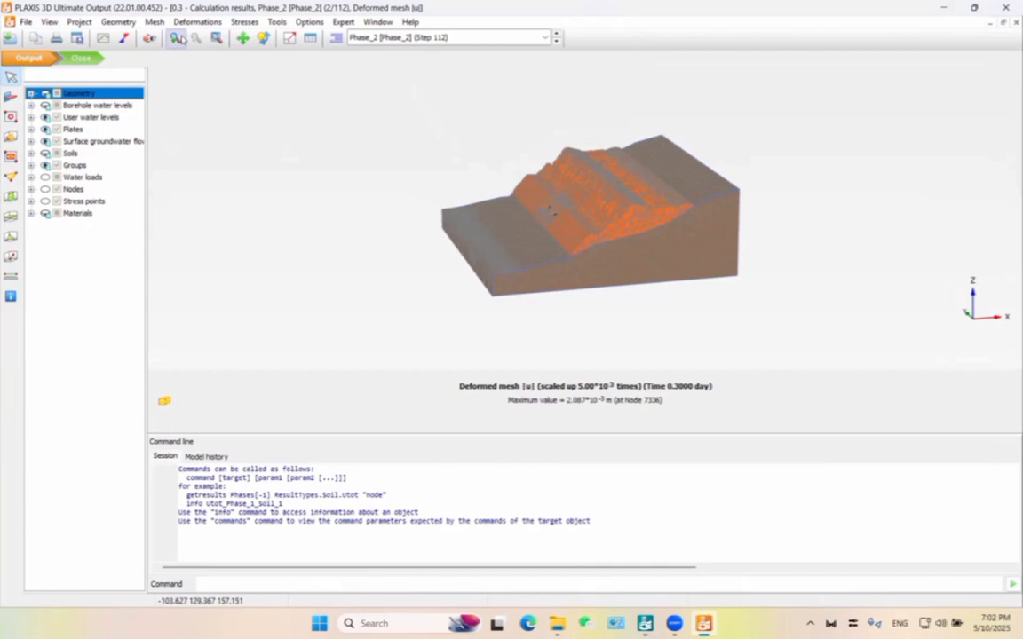
click(186, 22)
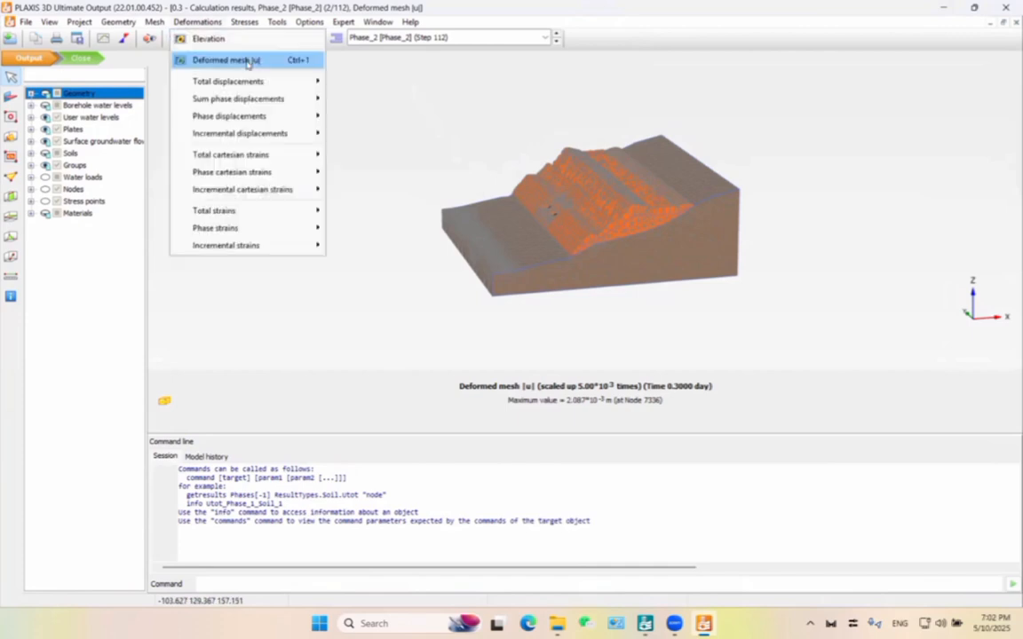
mouse_move(282, 80)
click(346, 132)
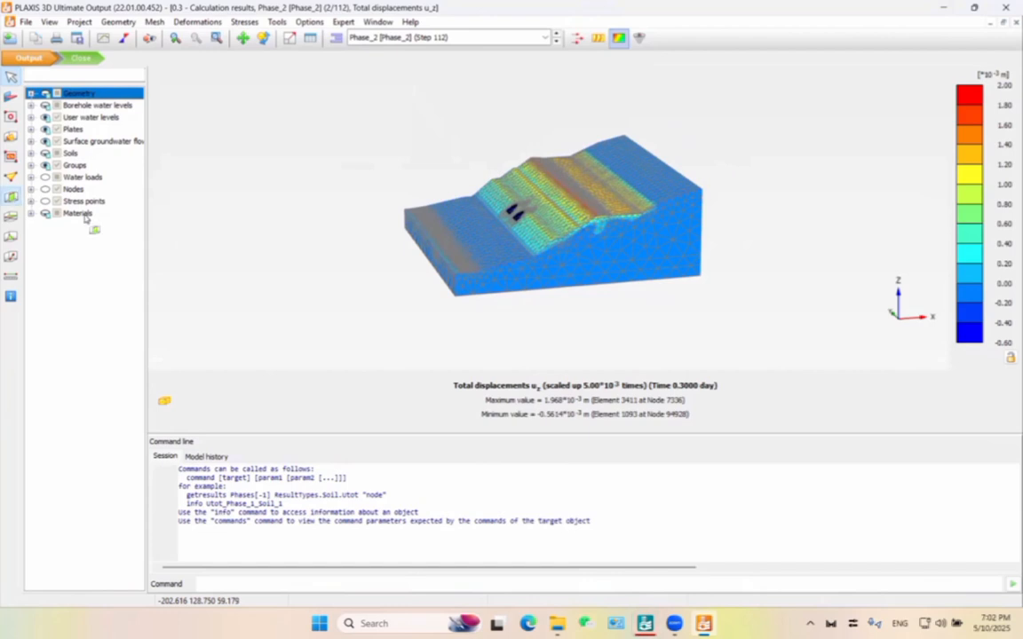
Create a vertical cross section through both tunnels from about (142.2, 207.3) to (142.7, -0.6) m and hide the surrounding model outline.
click(11, 196)
drag(605, 104, 608, 317)
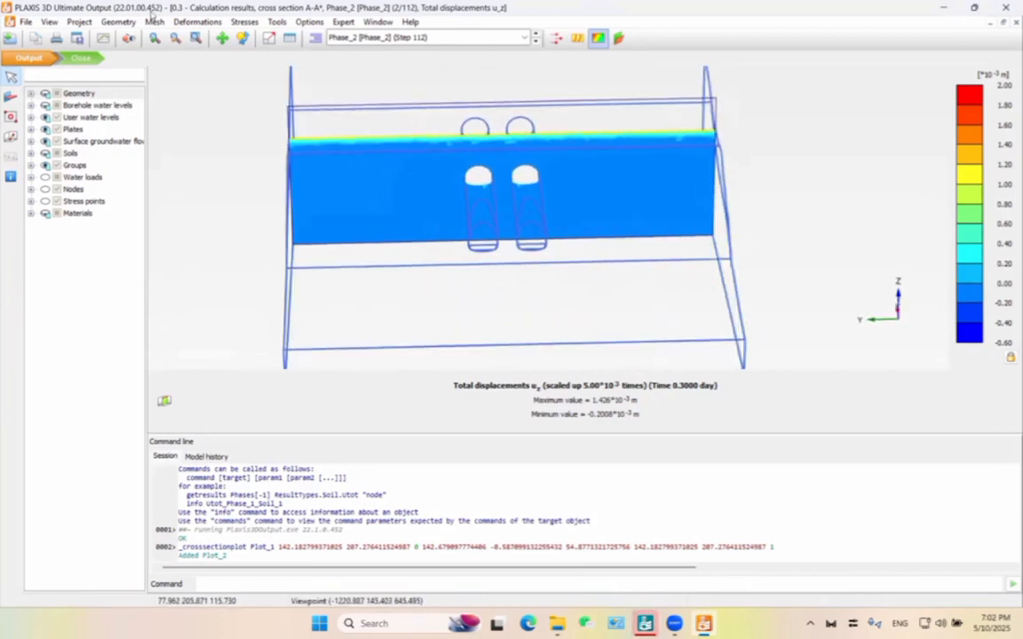
click(153, 22)
click(178, 116)
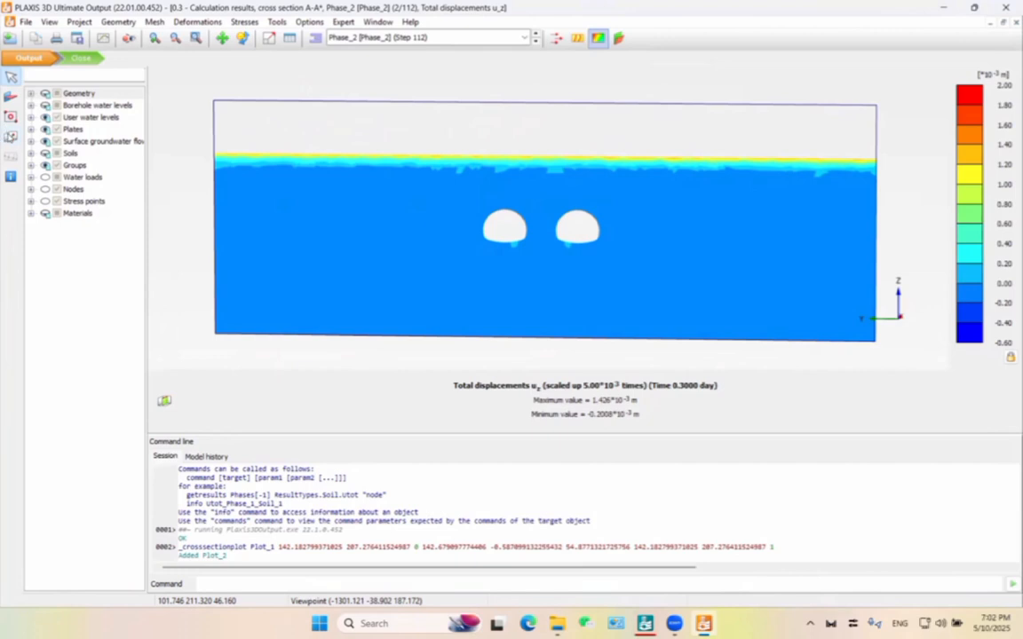
Create a line cross section just below the ground surface, from about (142.2, 201.3, 52.2) to (142.7, 0.9, 52.5) m.
click(11, 136)
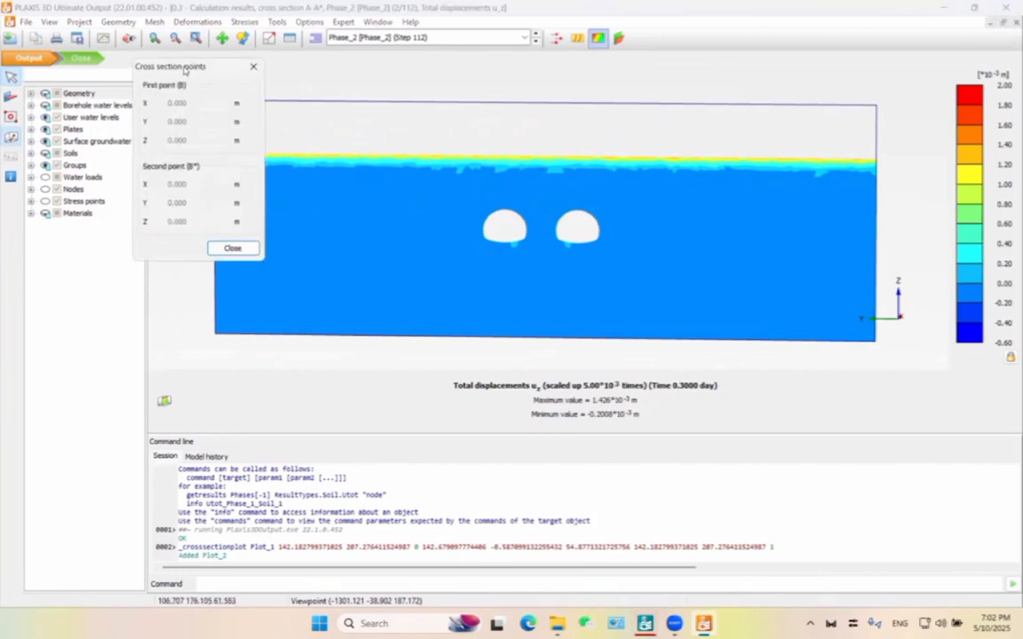
drag(184, 69, 121, 77)
click(210, 163)
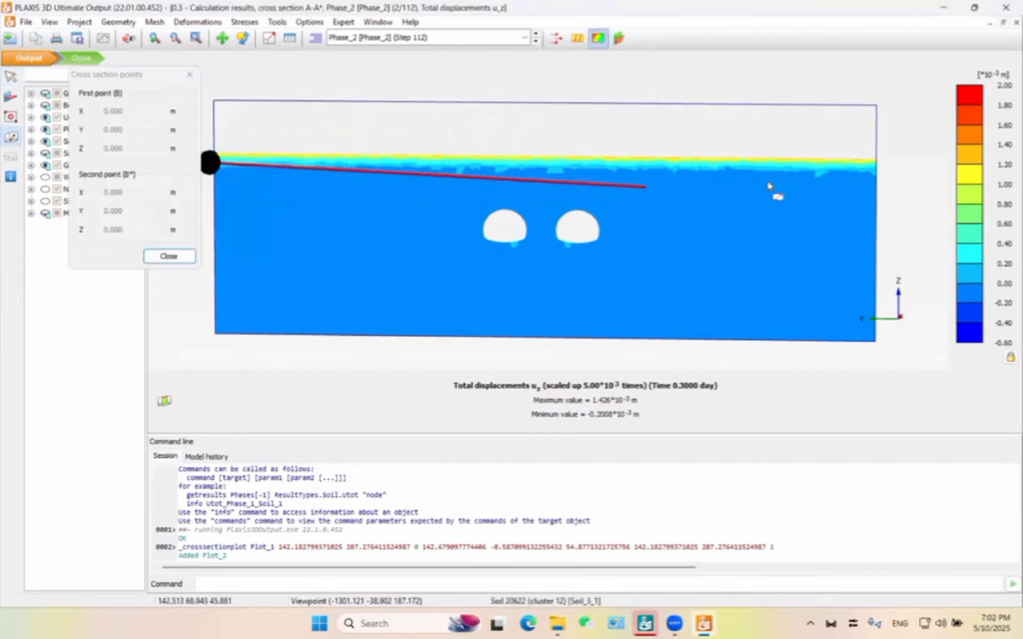
click(876, 171)
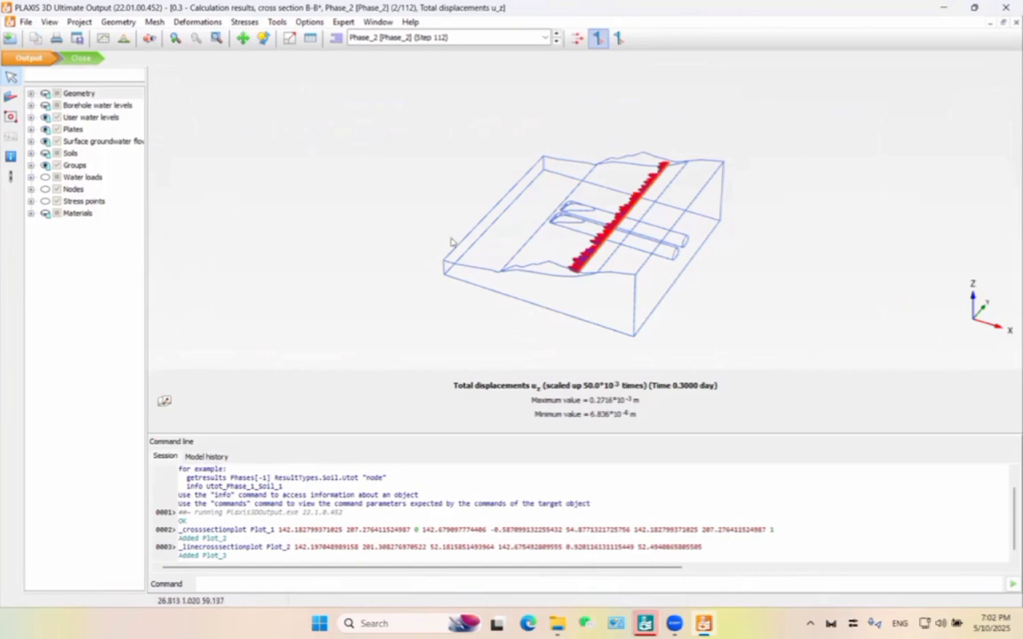
Hide the cluster borders in the new line cross-section plot and examine its u_z distribution along Y.
drag(406, 216, 531, 241)
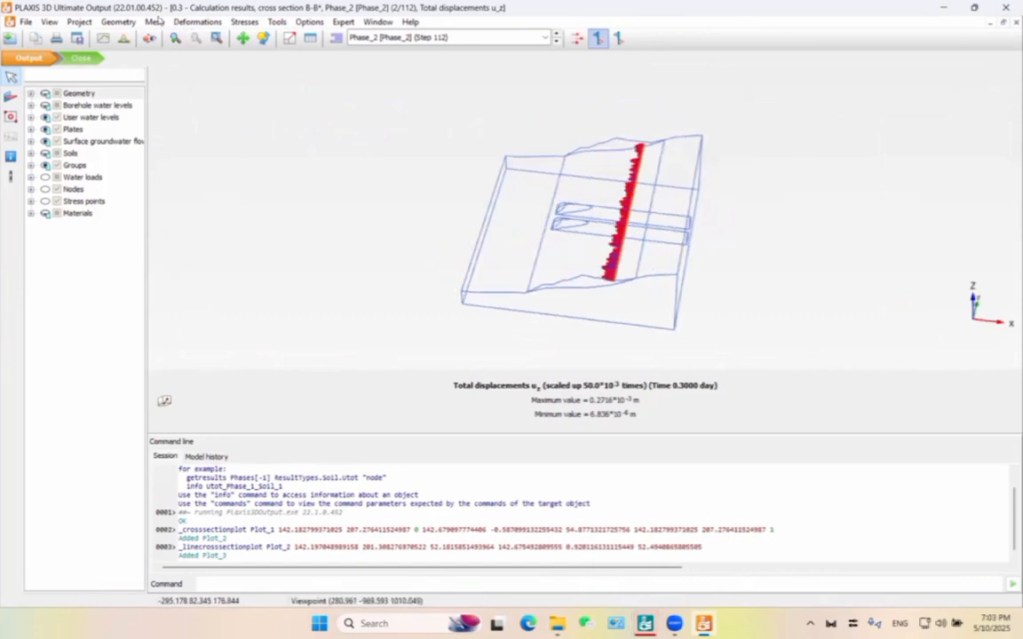
click(155, 22)
click(184, 64)
drag(256, 193, 719, 280)
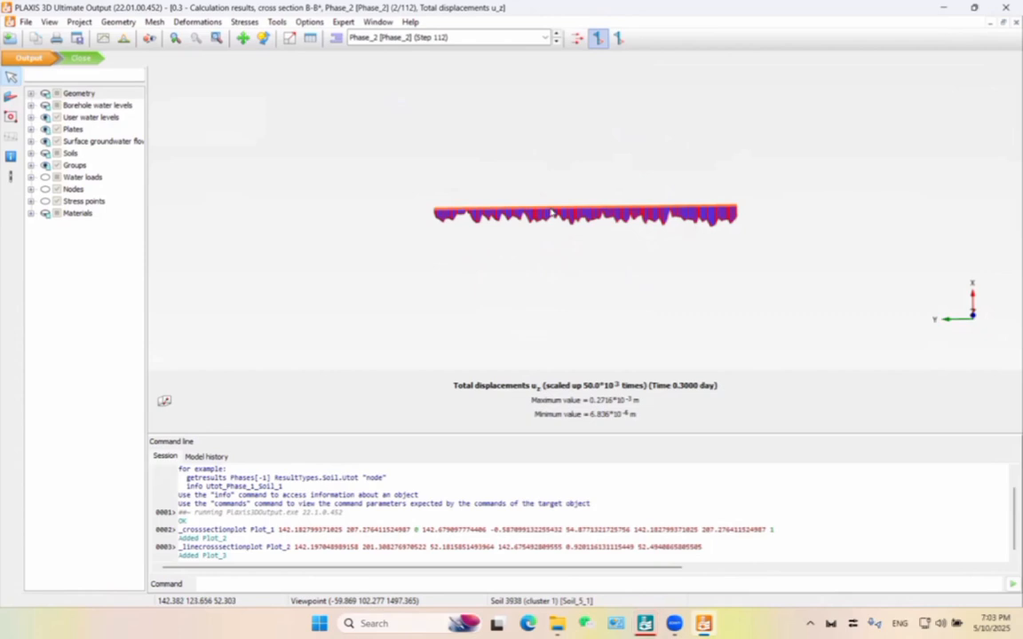
scroll(552, 214, up, 5)
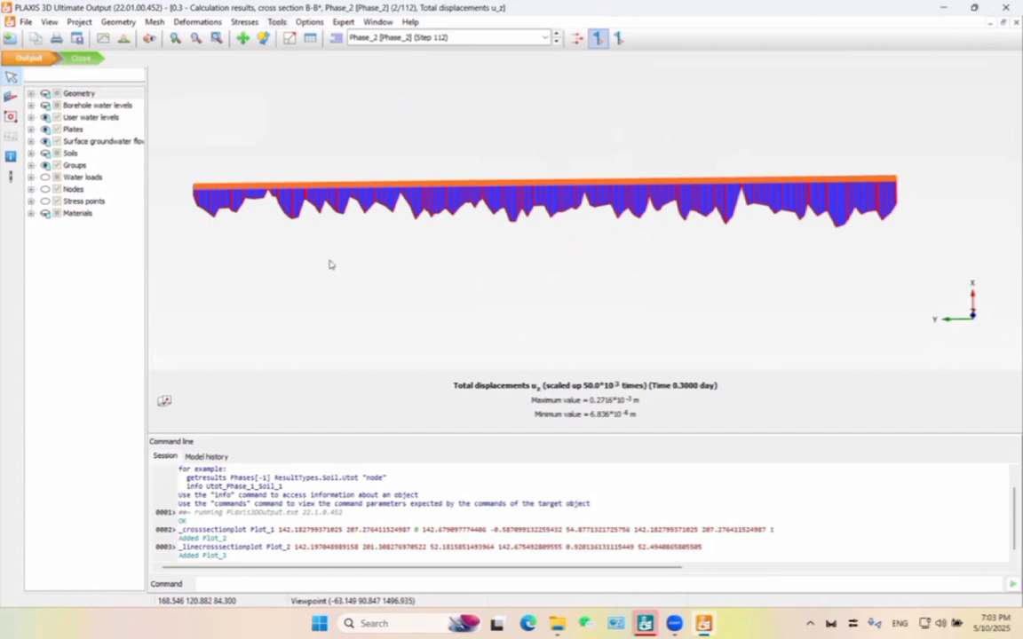
Switch to the PLAXIS 3D input model to view the slope surface above the tunnels, and return to the results plot.
click(647, 624)
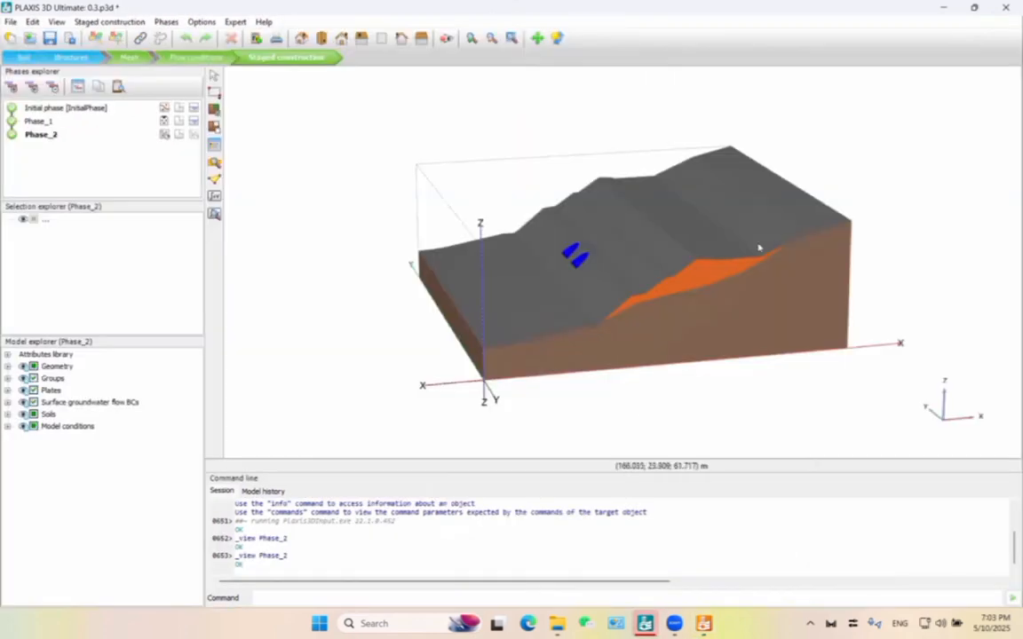
click(724, 275)
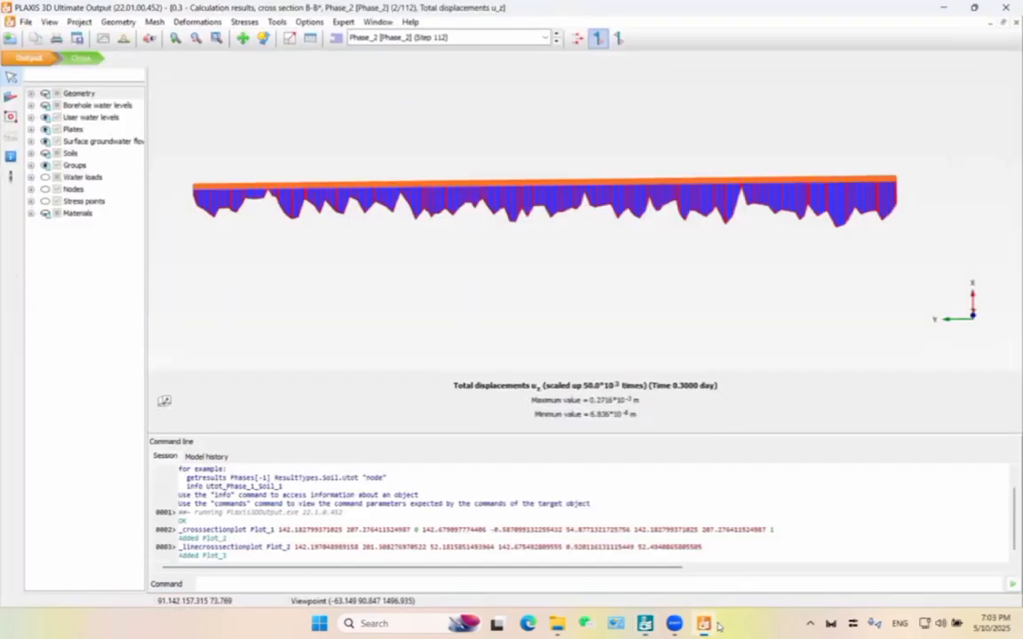
click(704, 623)
Open the results table of the line cross section and create a blank workbook in Excel.
click(310, 38)
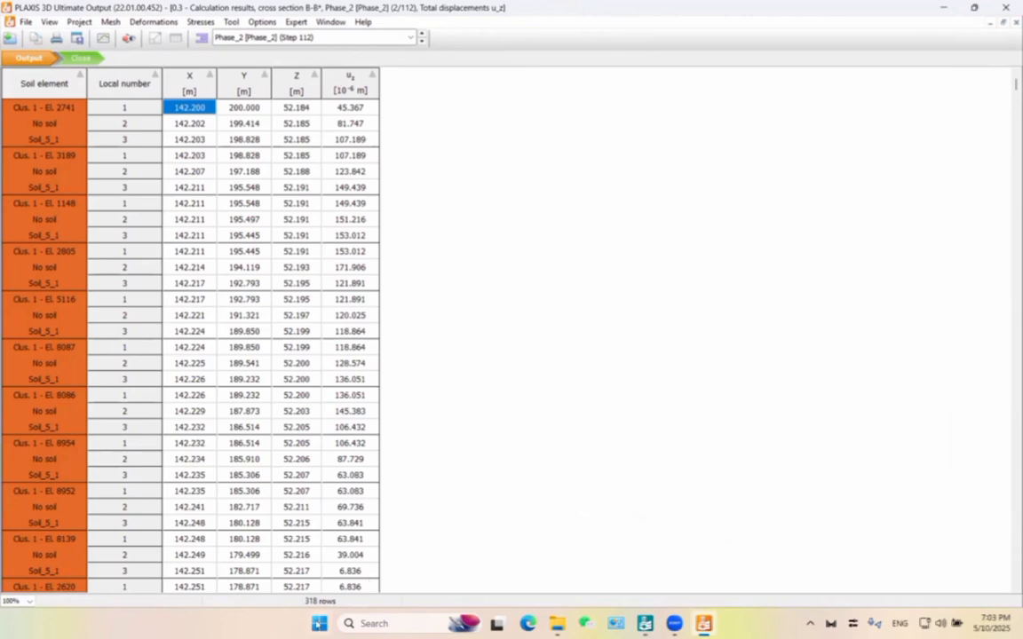
click(319, 623)
text(ex)
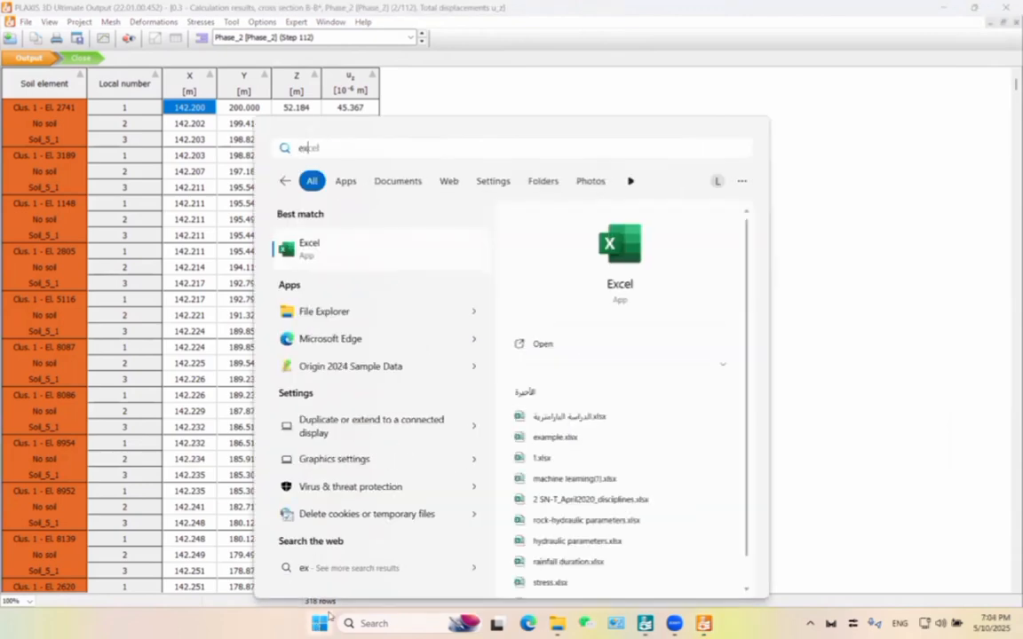
click(359, 255)
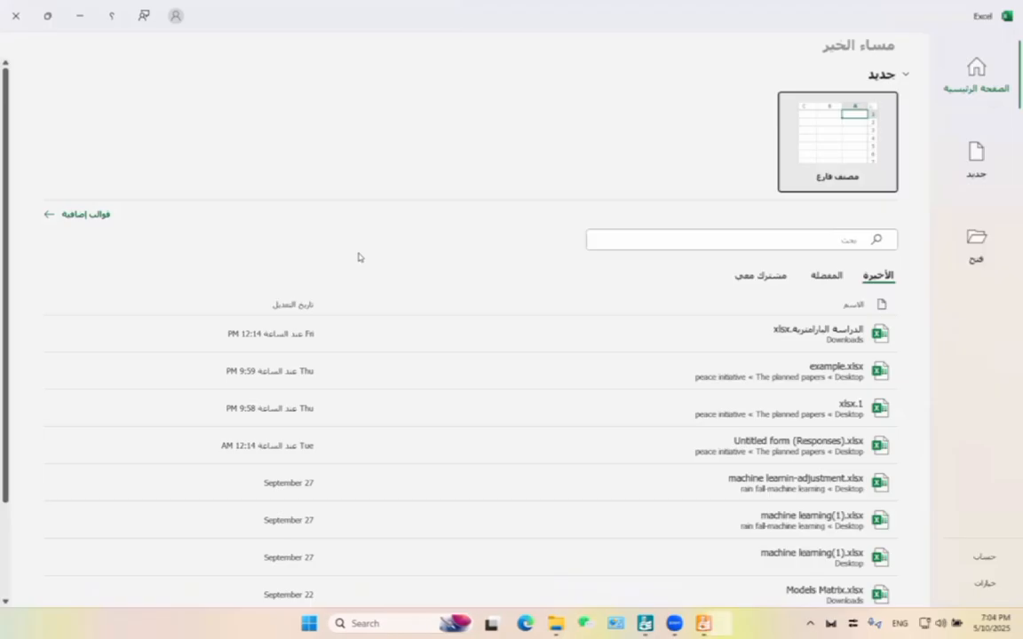
click(800, 155)
Copy the Y column with its headers from the PLAXIS results table and paste it into the Excel sheet at A1.
key(alt+Tab)
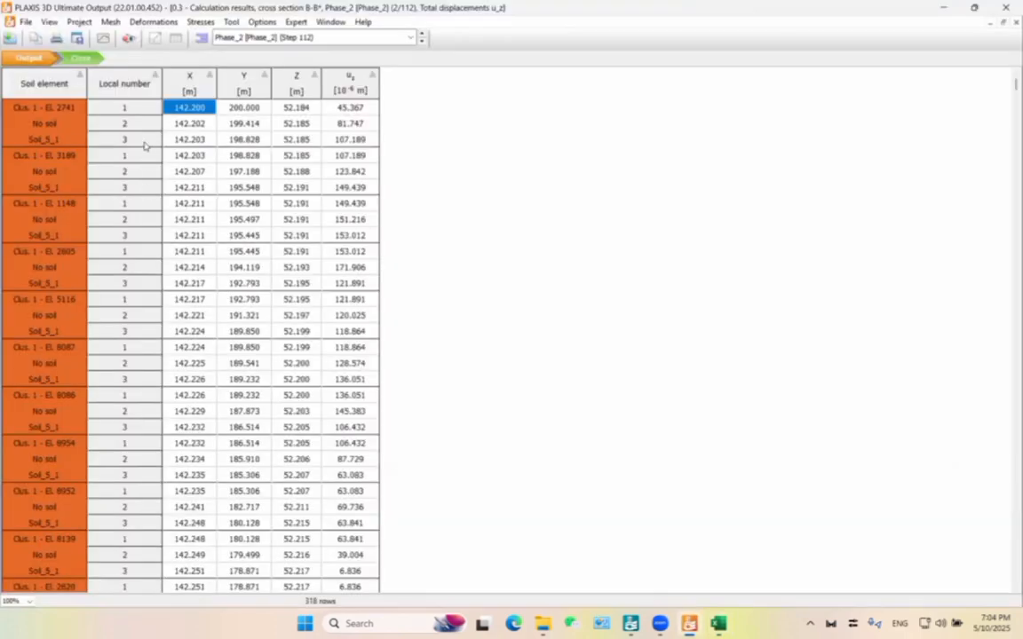
click(207, 76)
right_click(206, 75)
click(267, 192)
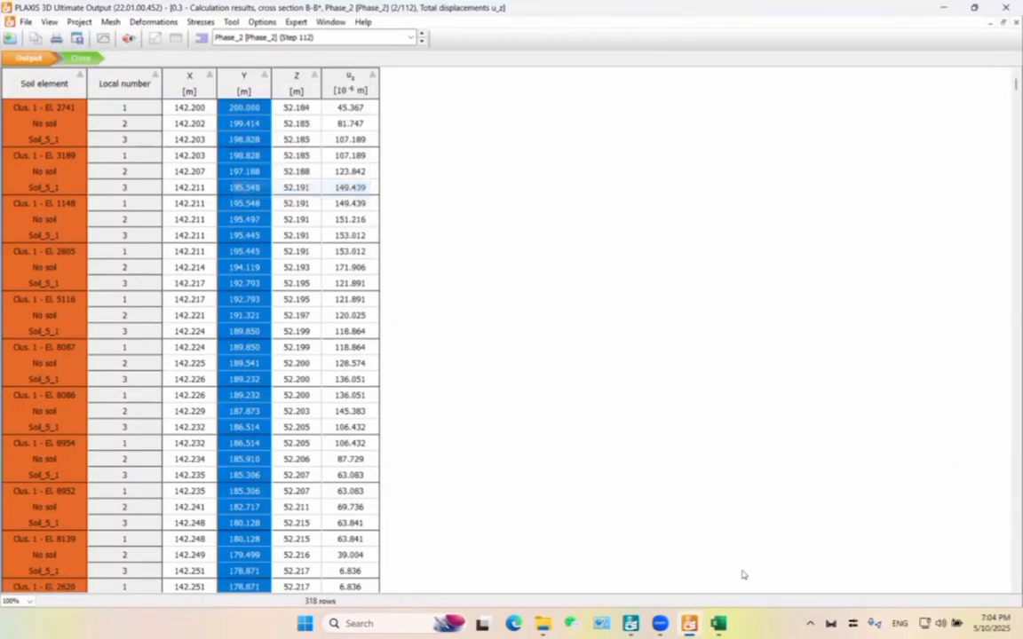
key(alt+Tab)
right_click(43, 161)
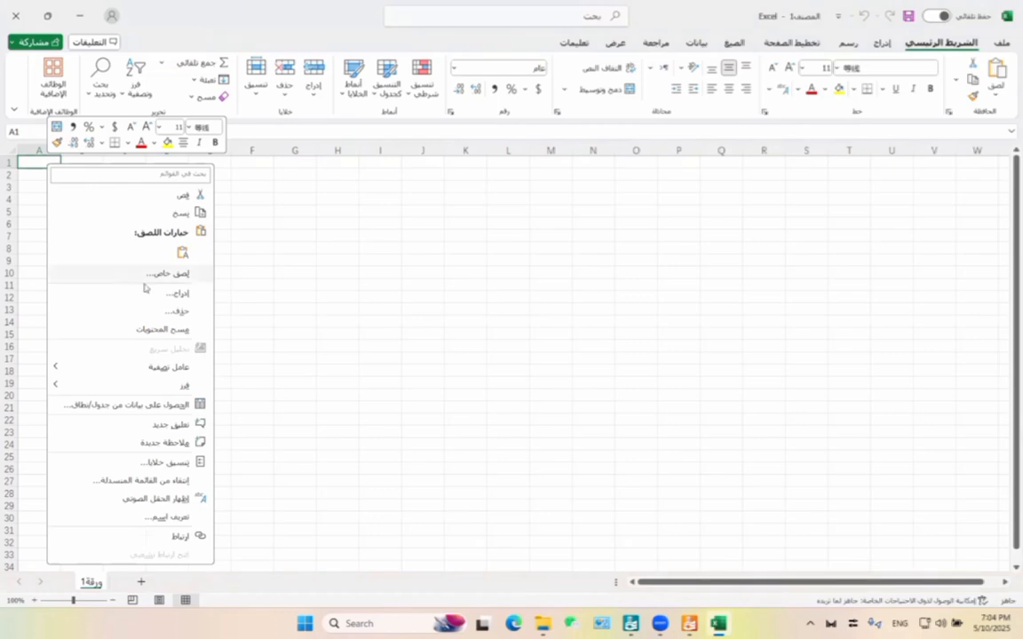
click(182, 253)
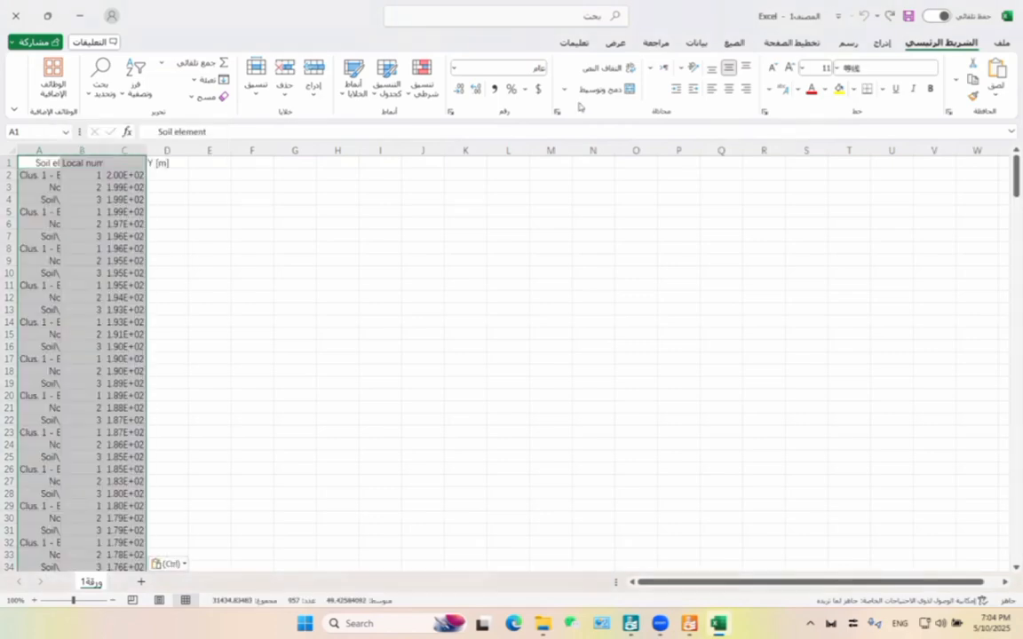
Set the number format of columns A to E to General.
click(47, 148)
drag(47, 148, 212, 148)
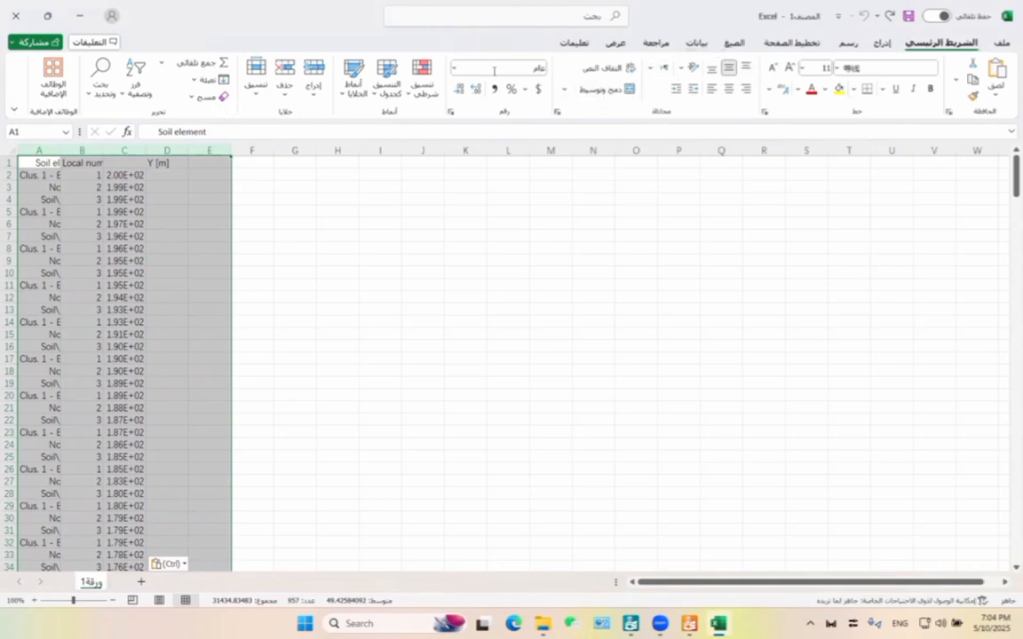
click(455, 68)
click(470, 89)
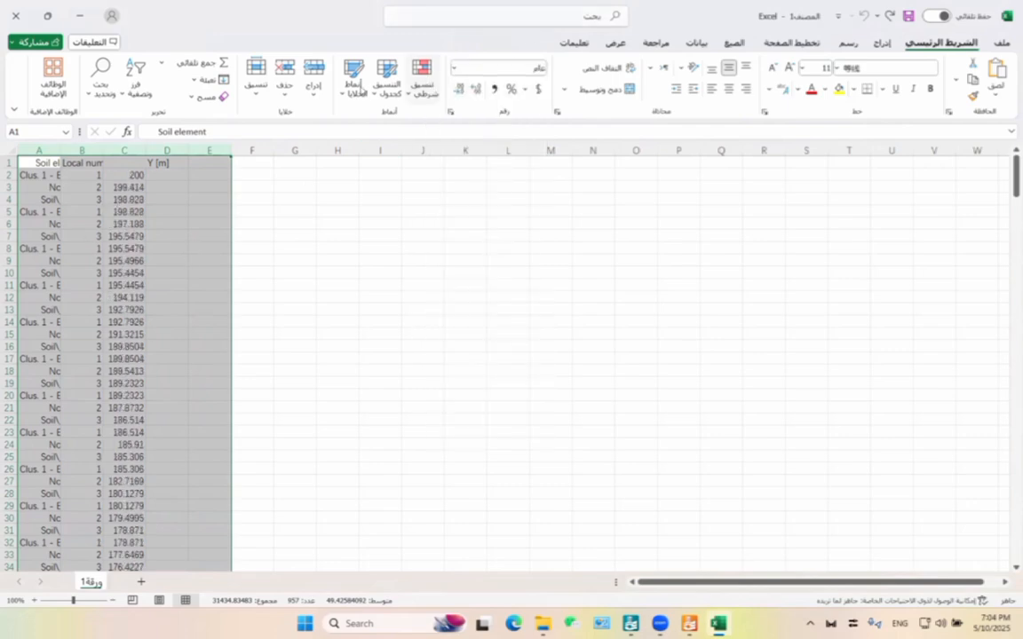
Delete the soil element and local number columns, and replace the header in A1 with "y".
mouse_move(57, 151)
mouse_down()
mouse_move(70, 163)
mouse_move(62, 146)
mouse_up()
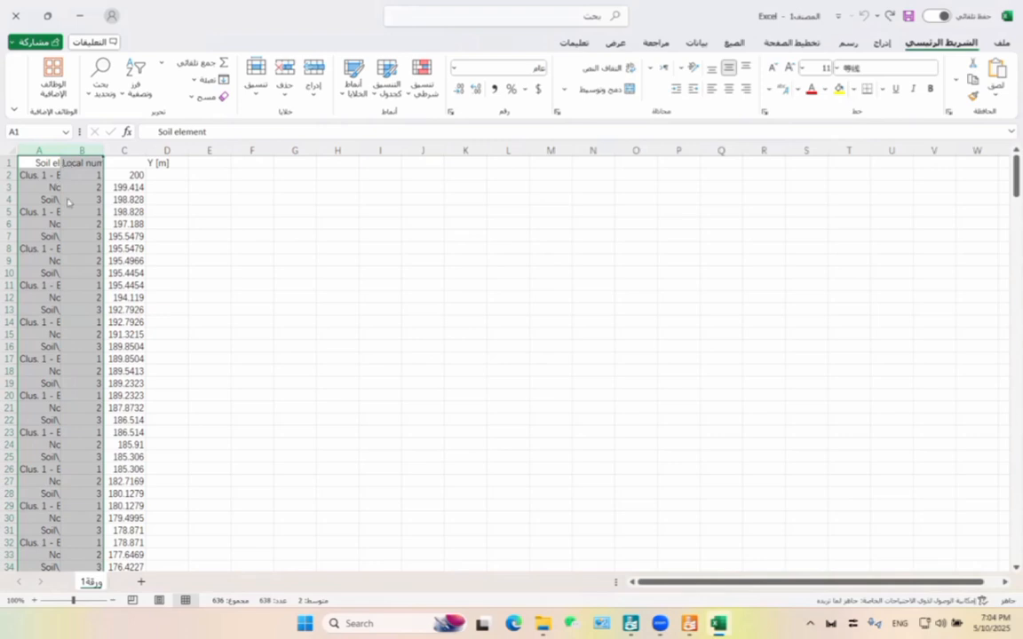
right_click(62, 182)
click(149, 328)
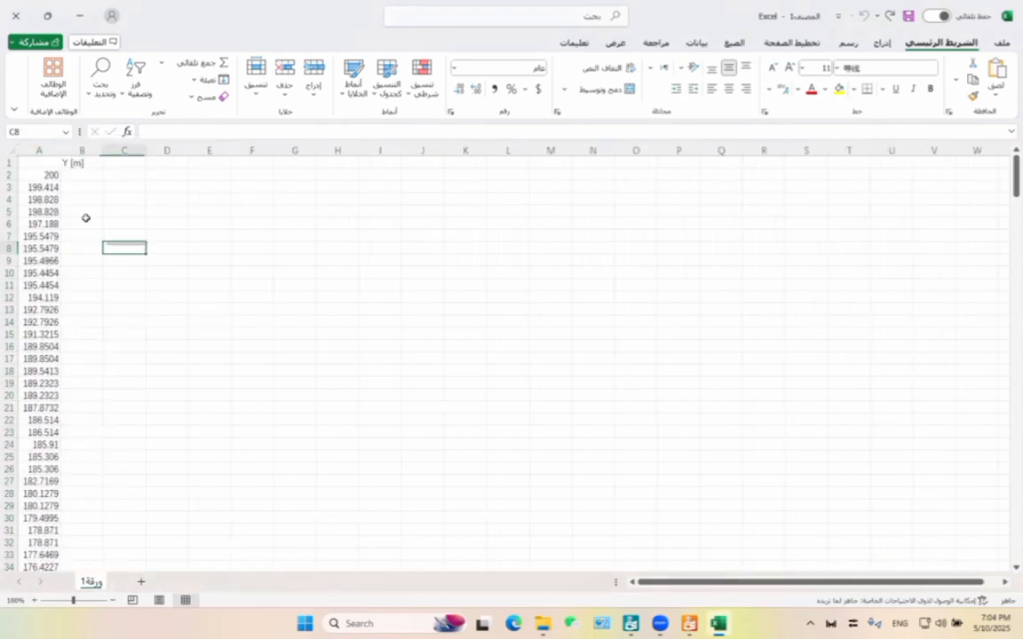
click(29, 151)
click(45, 167)
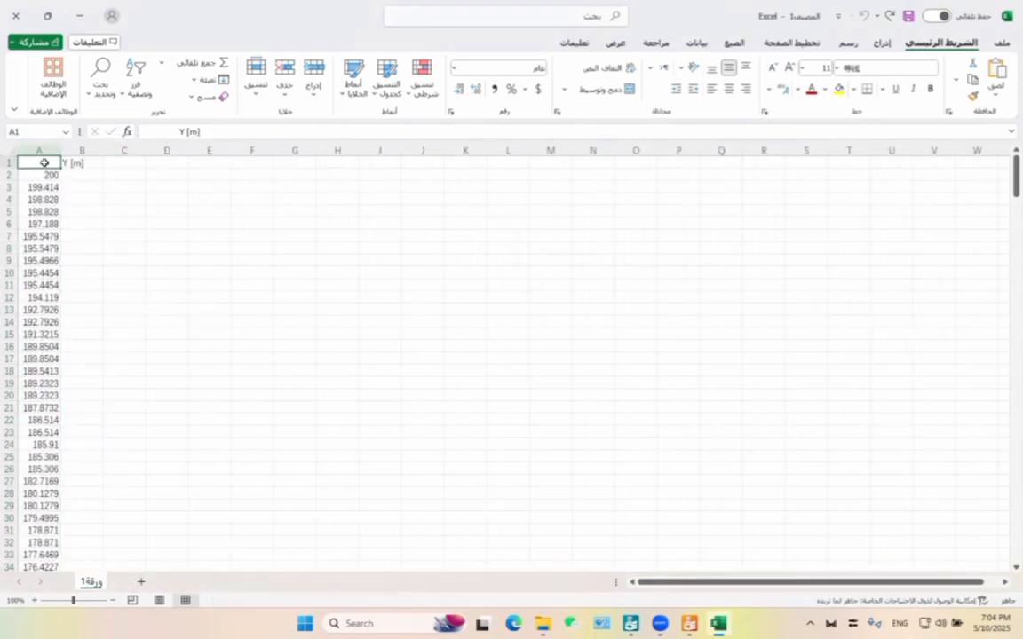
text(y)
click(167, 234)
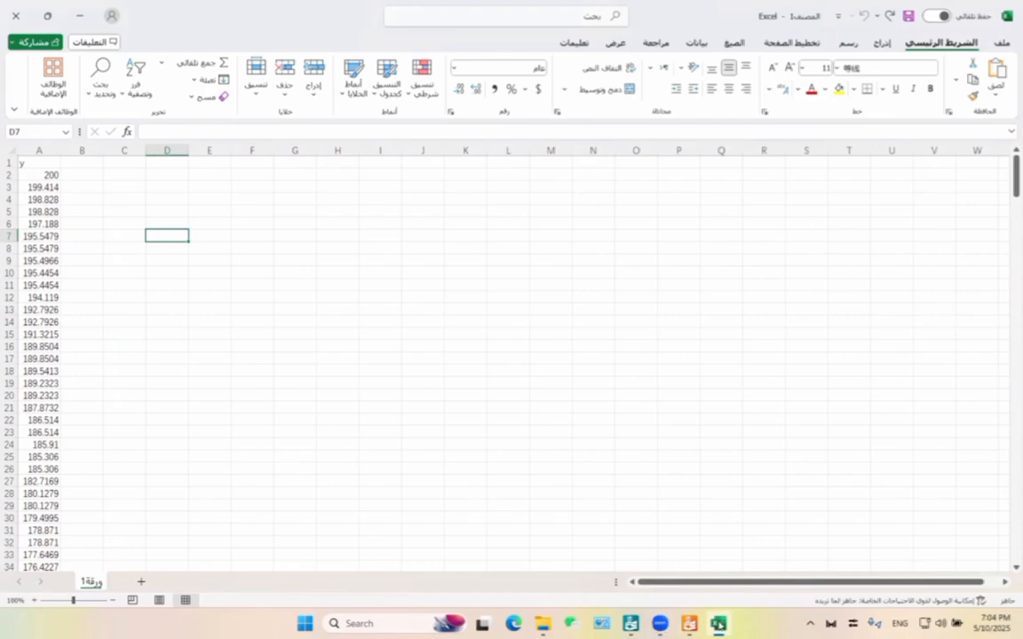
Copy the u_z column with its headers from the PLAXIS results table and paste it into the Excel sheet at B1.
key(alt+Tab)
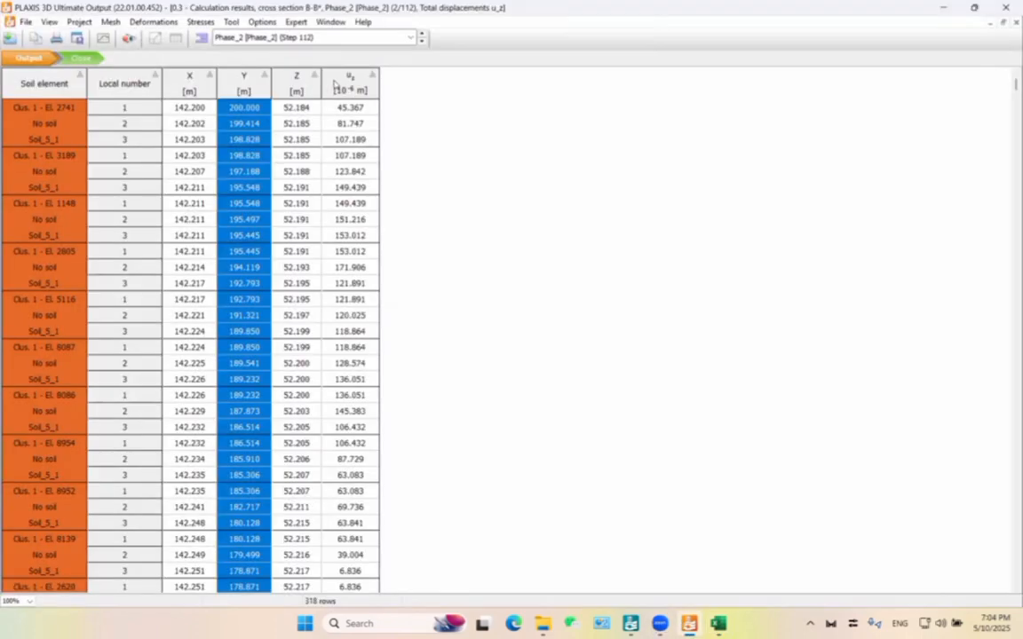
click(336, 85)
right_click(335, 85)
click(396, 170)
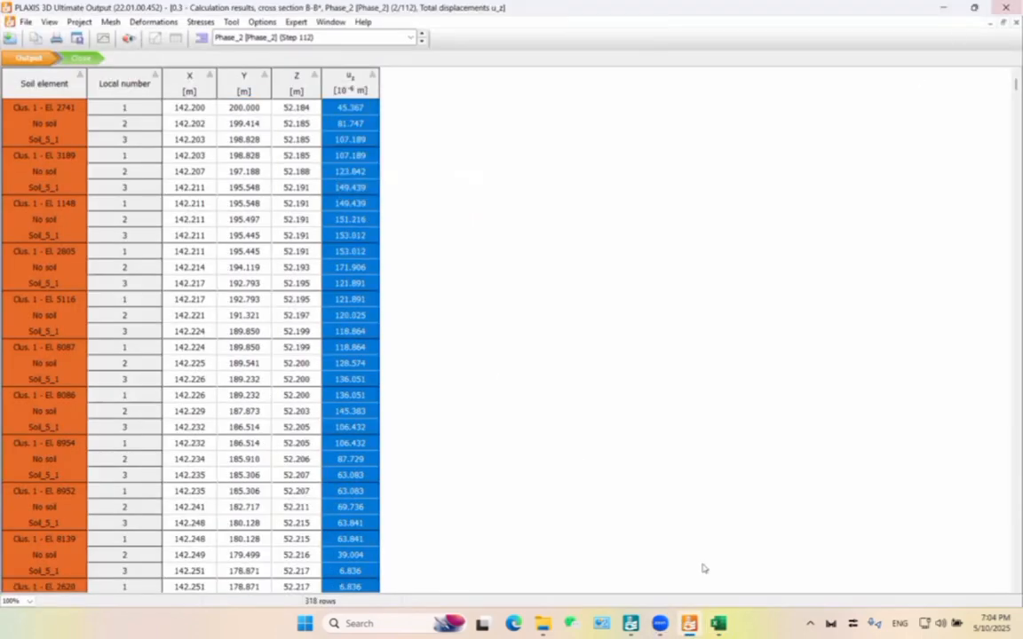
key(alt+Tab)
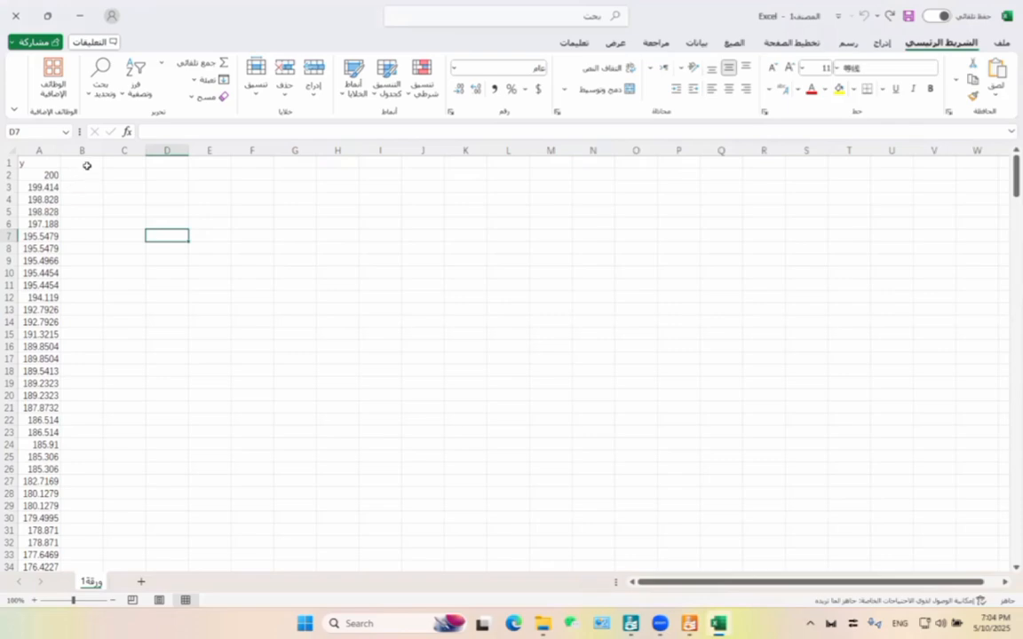
click(85, 164)
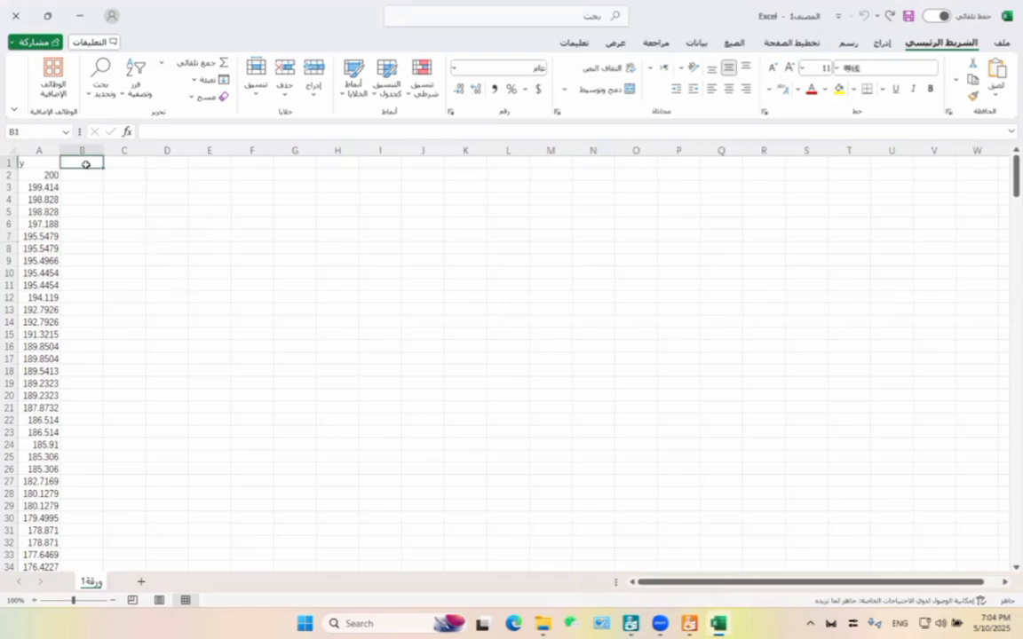
right_click(85, 163)
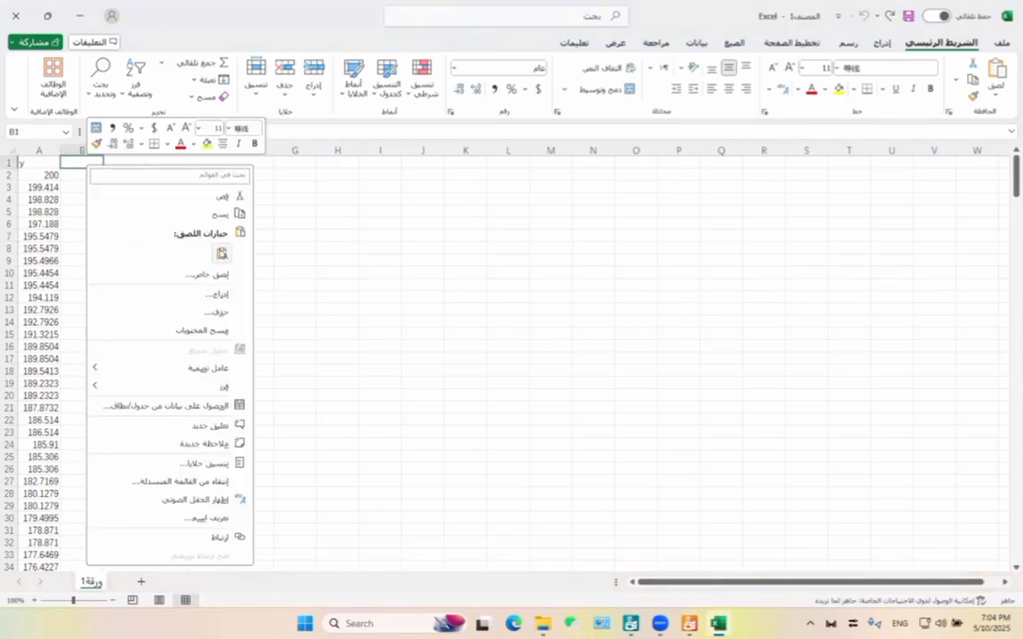
click(220, 258)
Set the number format of the pasted columns B to D to General.
click(454, 69)
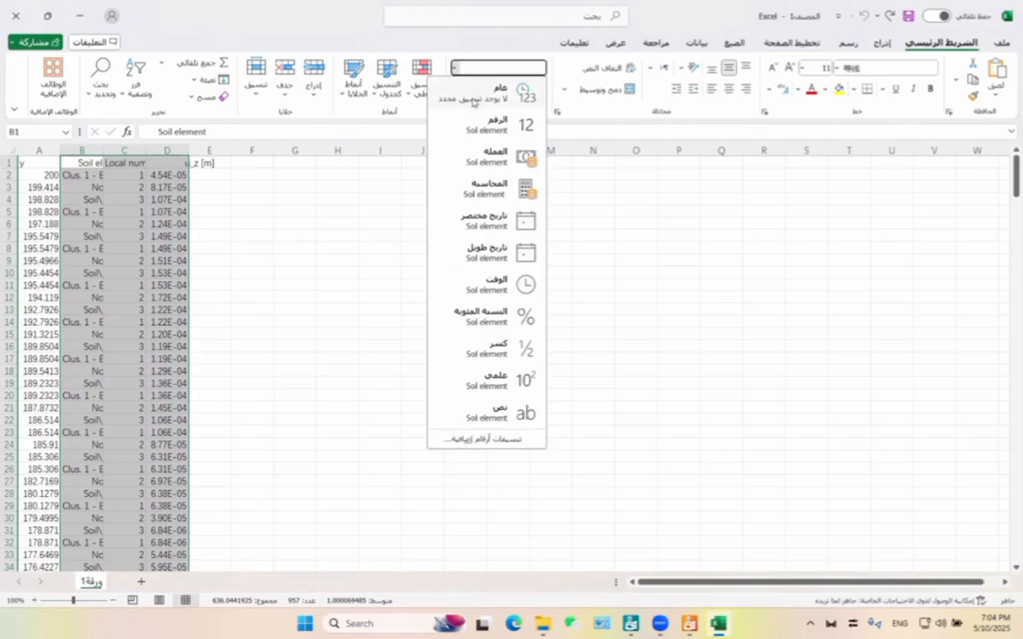
click(474, 104)
click(170, 200)
Delete the pasted soil element and local number columns, and replace the displacement header in B1 with "uz".
drag(83, 151, 119, 154)
right_click(108, 177)
click(206, 326)
click(133, 234)
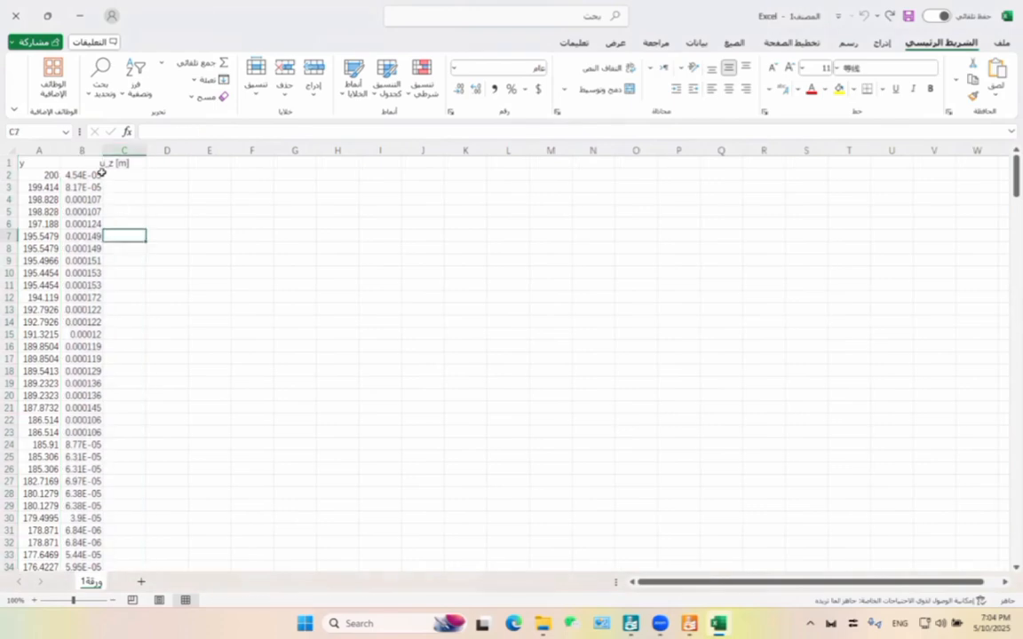
click(95, 162)
text(uz)
click(210, 247)
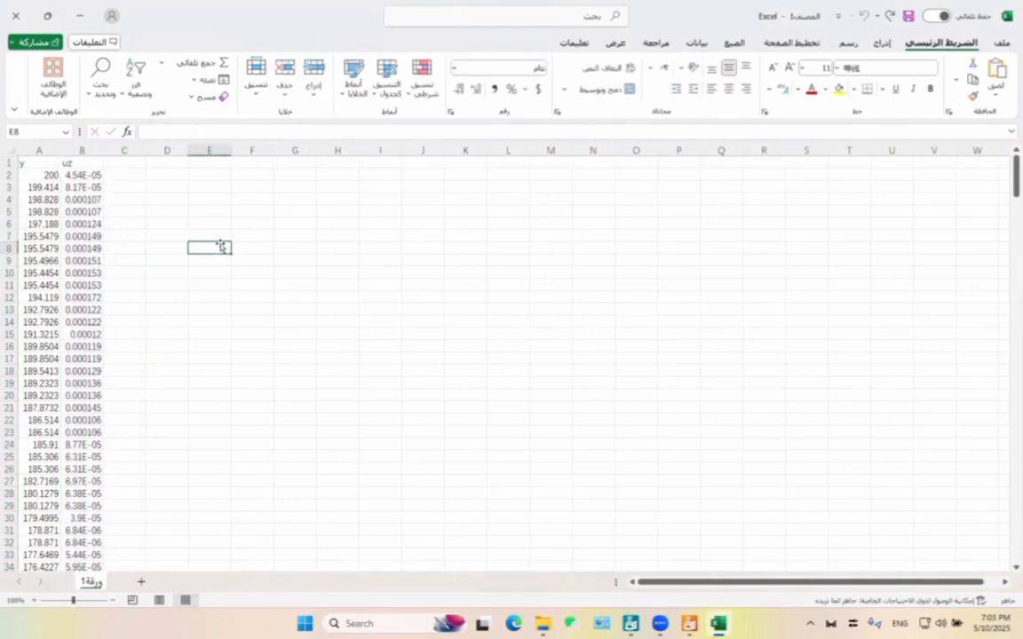
Add a "uz" header in C1, enter =B2*1000 in C2 and fill the formula down to the last data row.
click(116, 164)
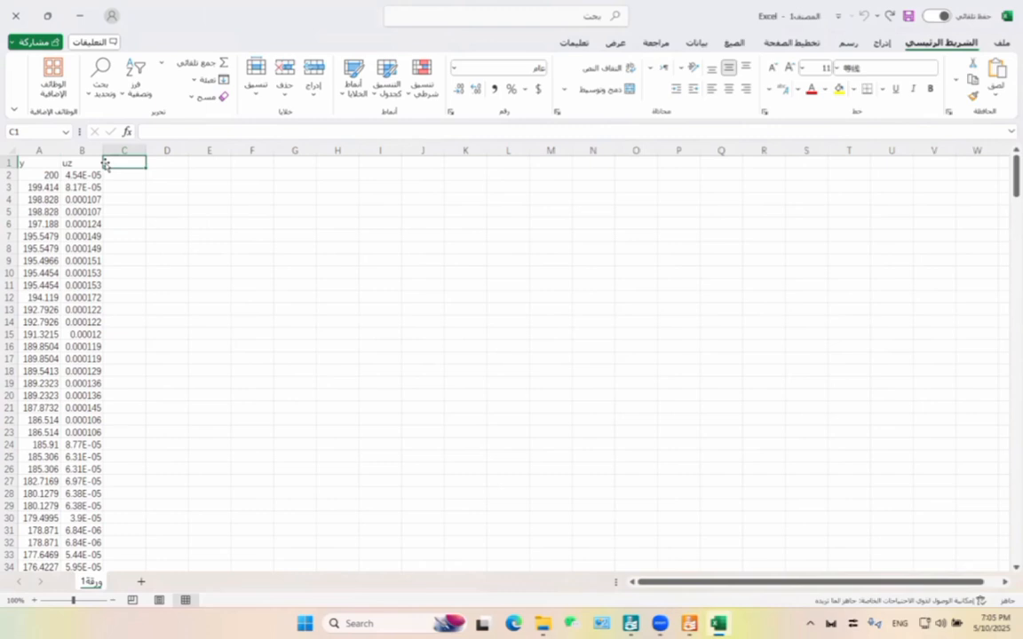
text(uz)
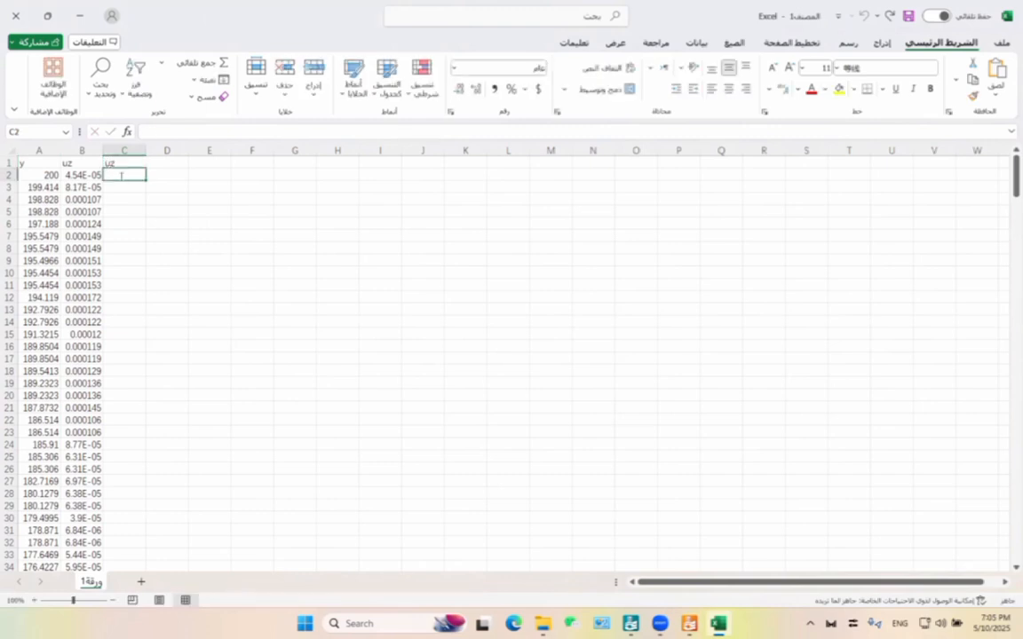
key(Return)
text(=)
click(87, 175)
text(*1000)
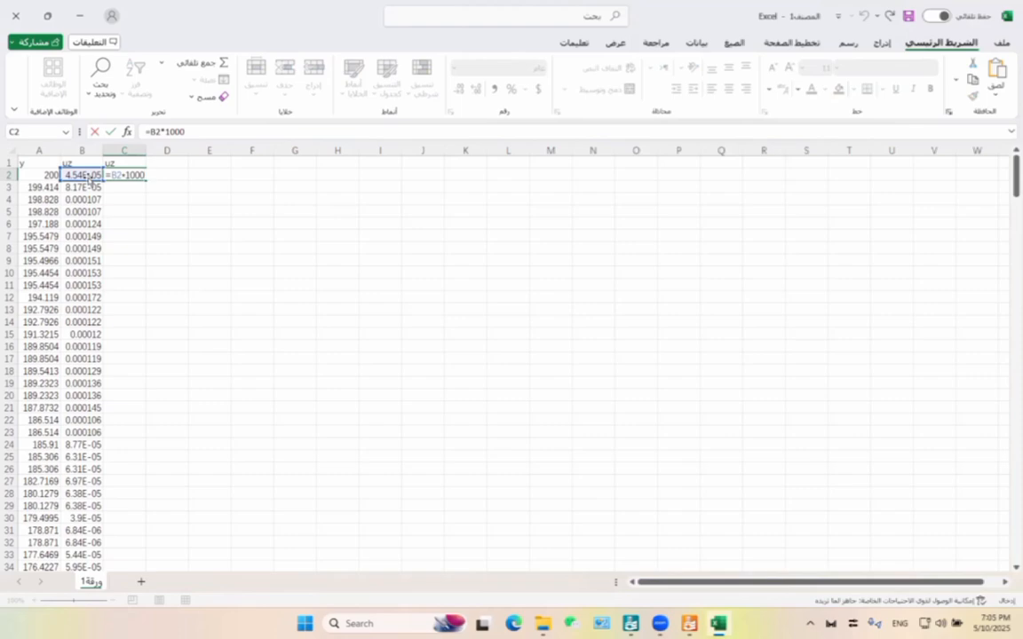
key(ctrl+Return)
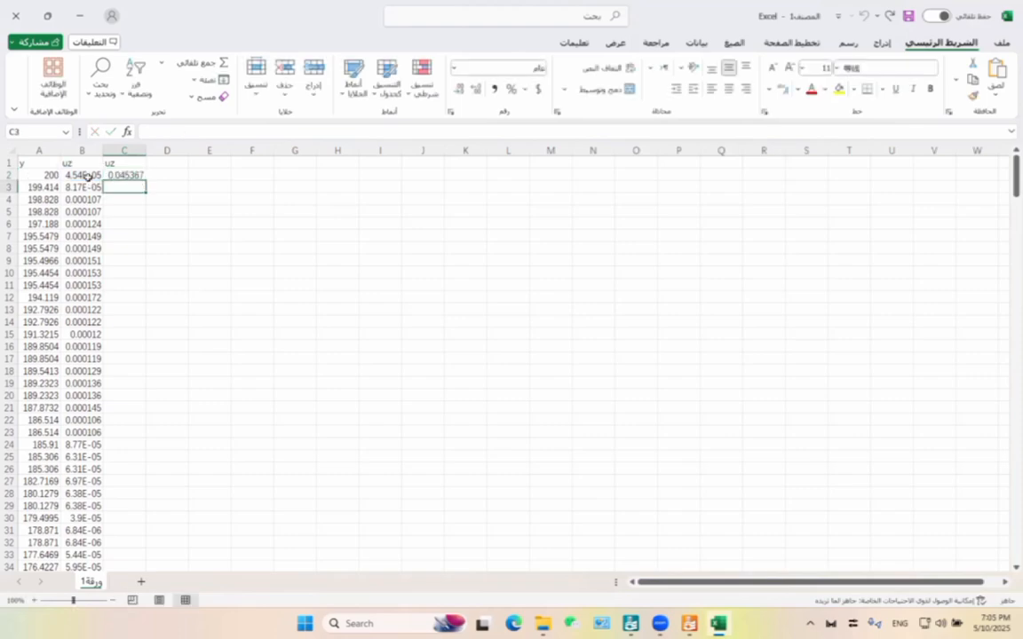
double_click(147, 182)
click(354, 261)
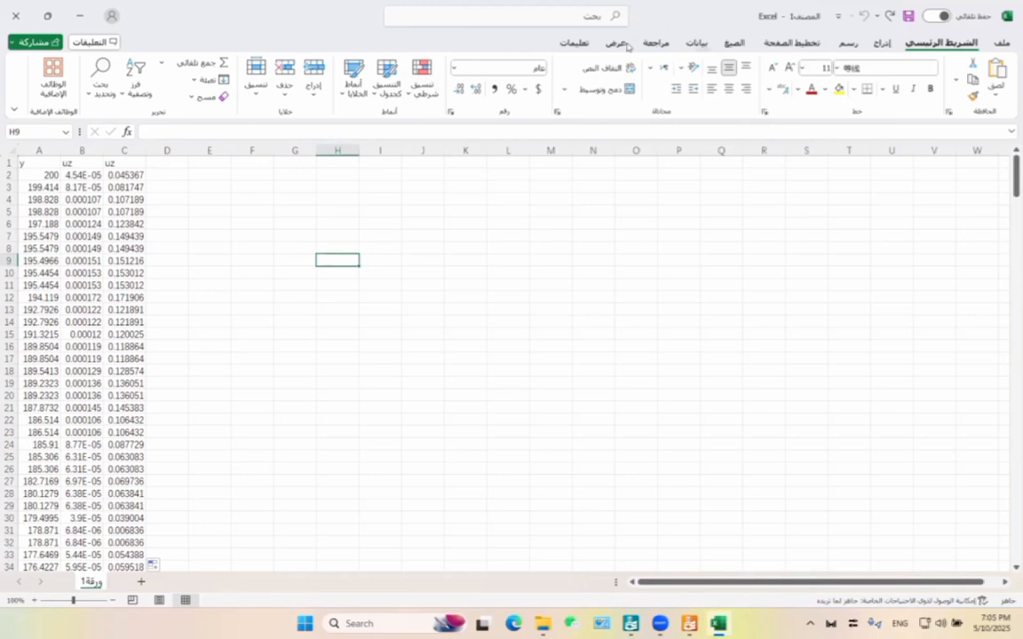
Insert an empty scatter chart with lines and no markers on the sheet.
click(881, 43)
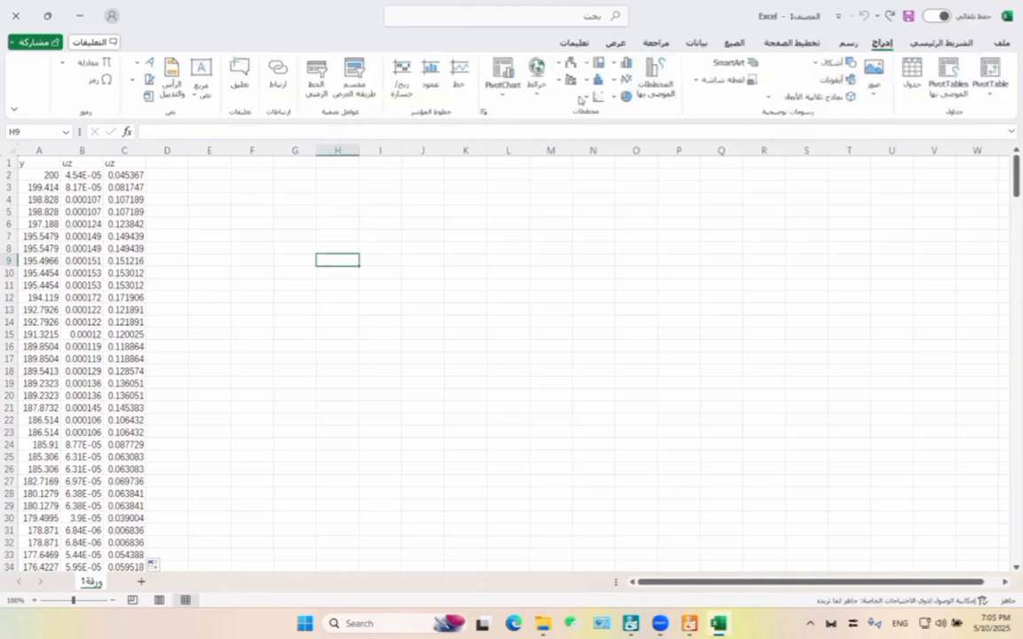
click(593, 96)
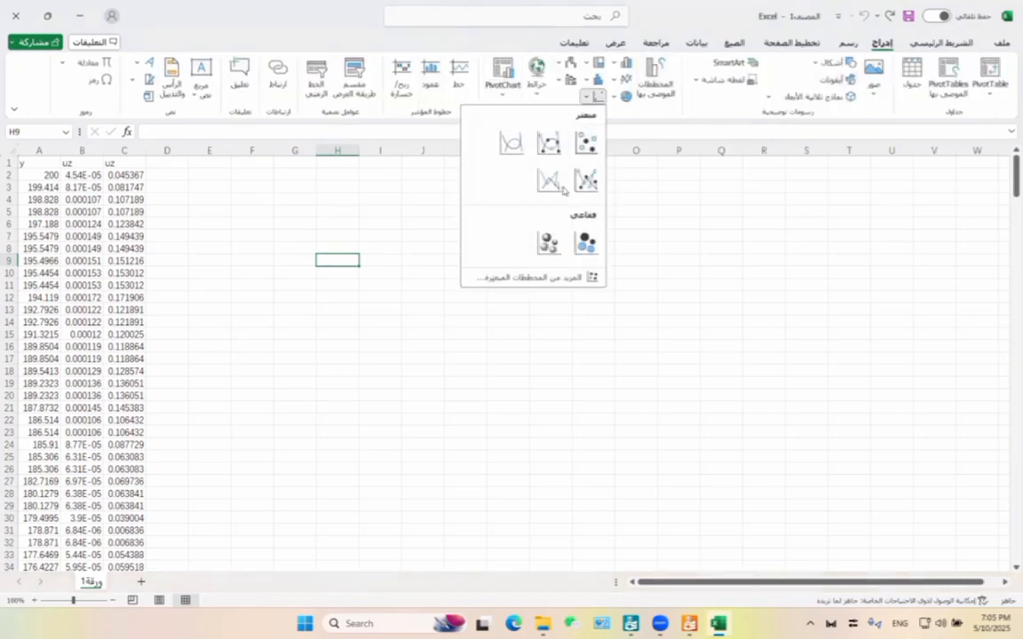
click(509, 173)
Add a data series named "swelling" to the empty chart with A2:A319 as its X values.
right_click(566, 372)
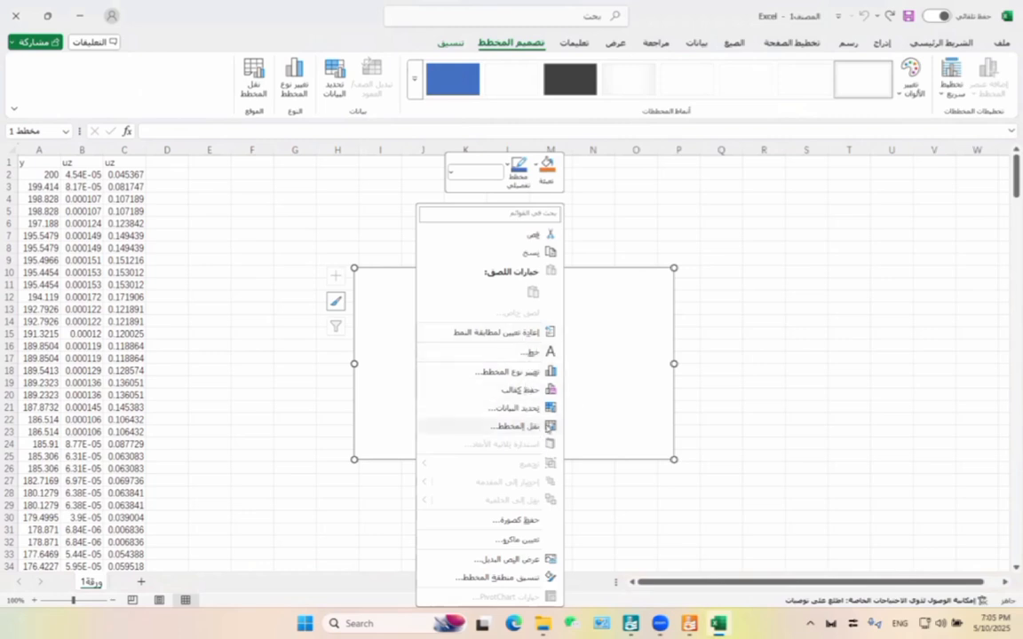
click(524, 408)
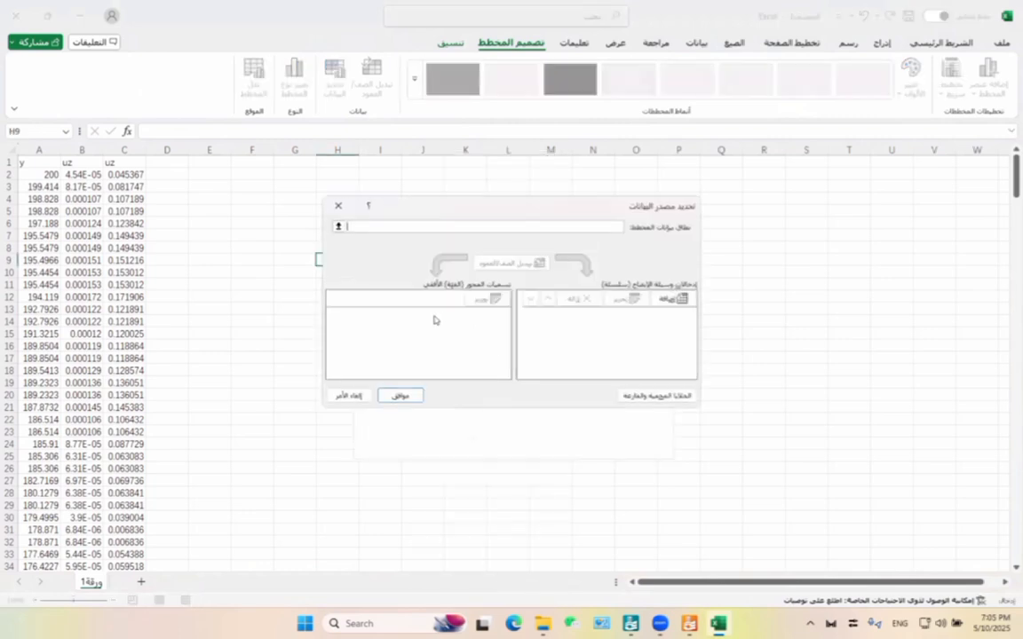
click(671, 300)
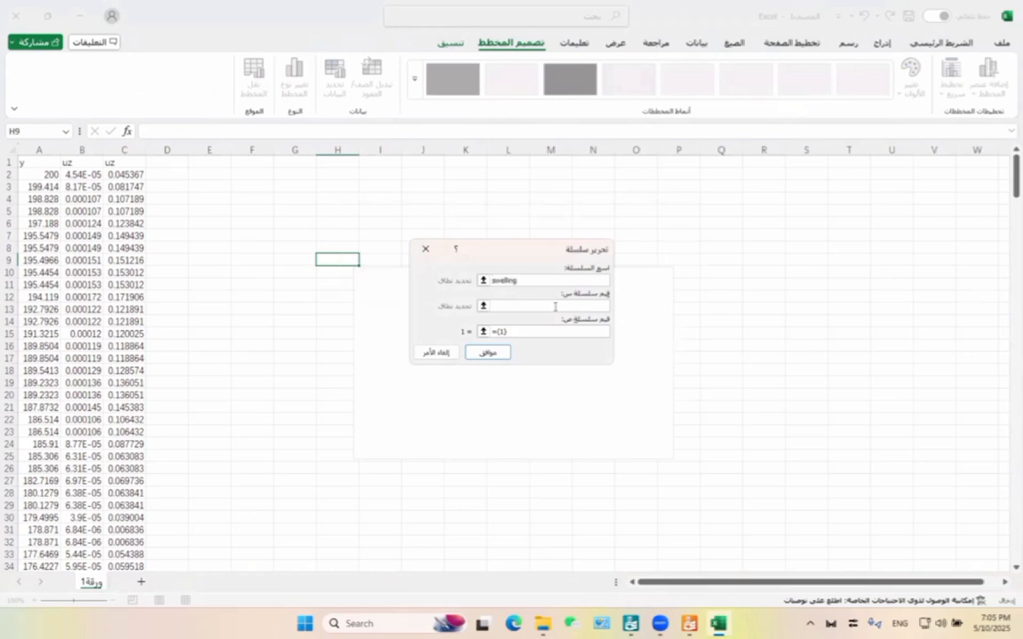
click(545, 303)
click(51, 175)
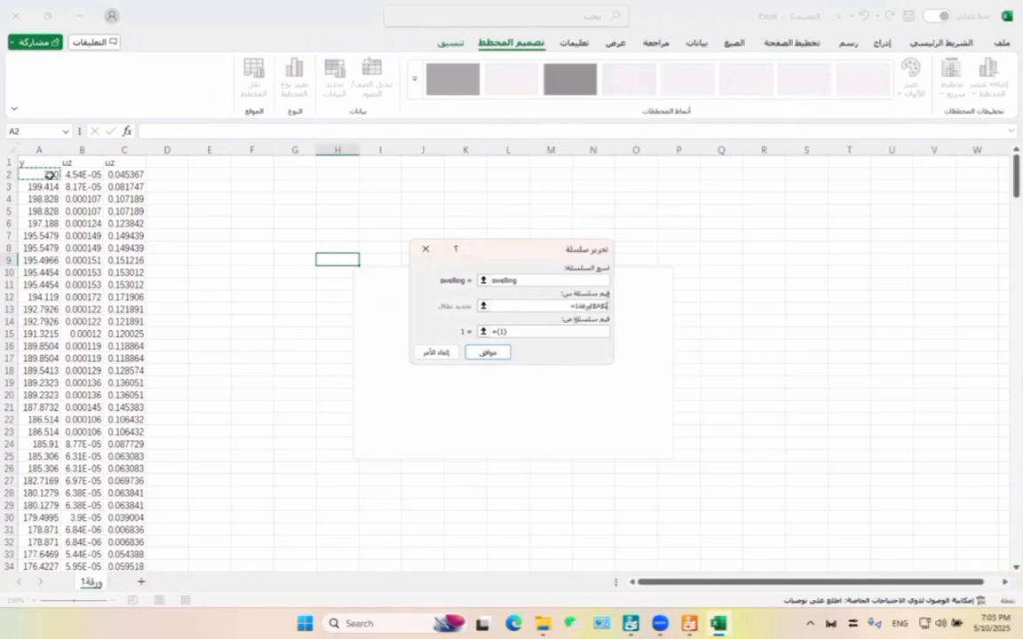
key(ctrl+shift+Down)
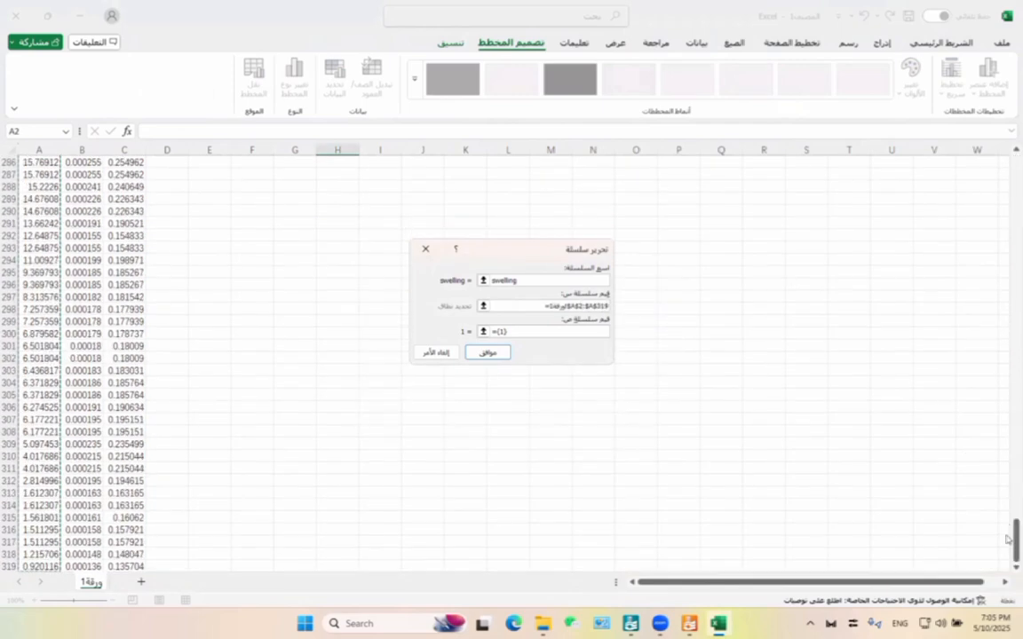
drag(1017, 538, 1017, 168)
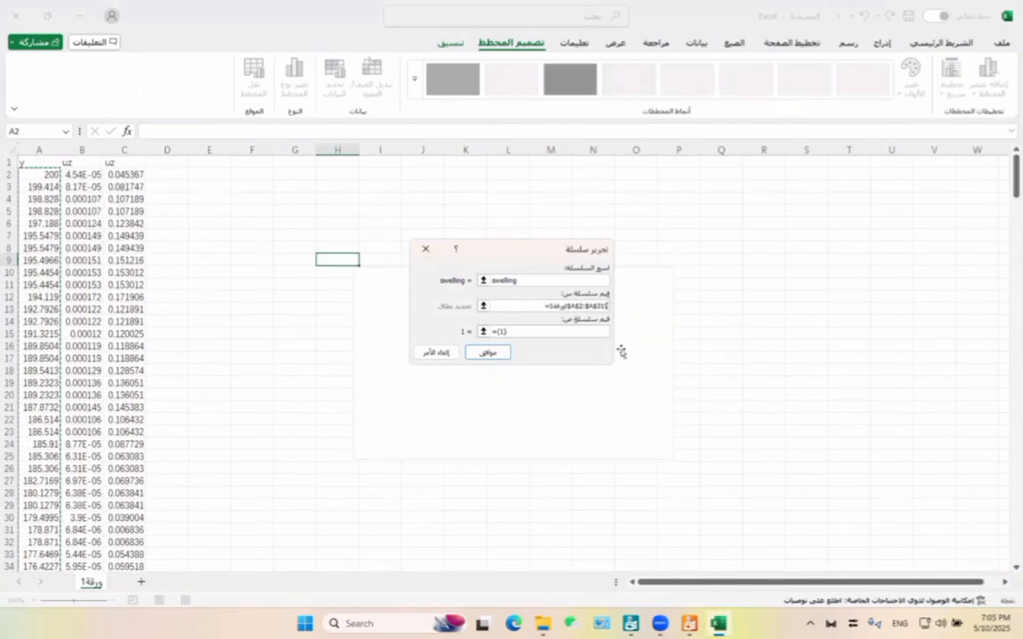
Set the Y values of the swelling series to C2:C319 and apply the chart's data source.
click(551, 332)
key(BackSpace)
key(BackSpace)
key(BackSpace)
key(BackSpace)
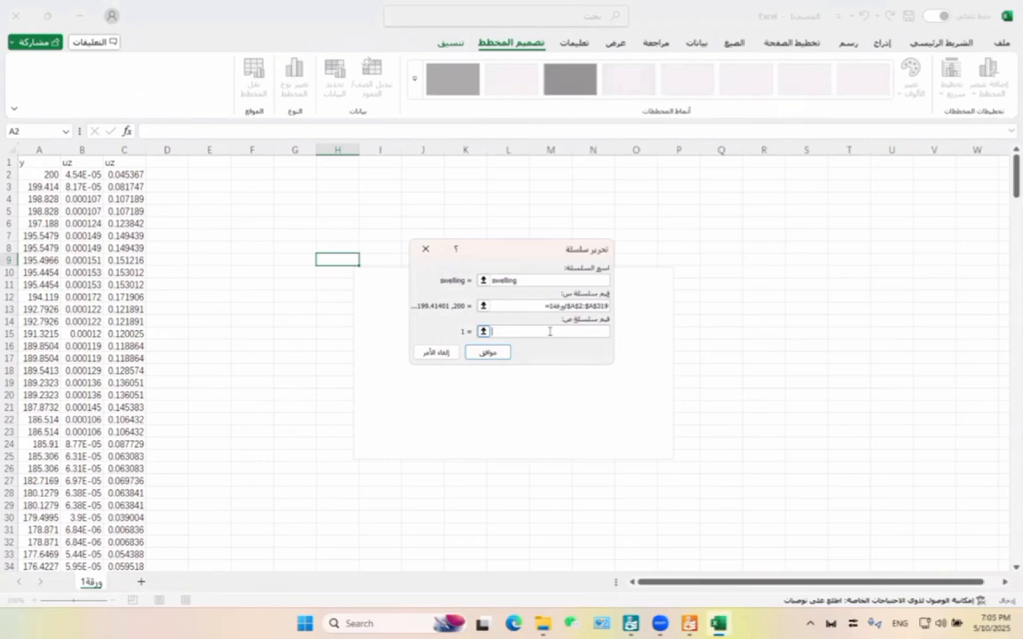
click(119, 176)
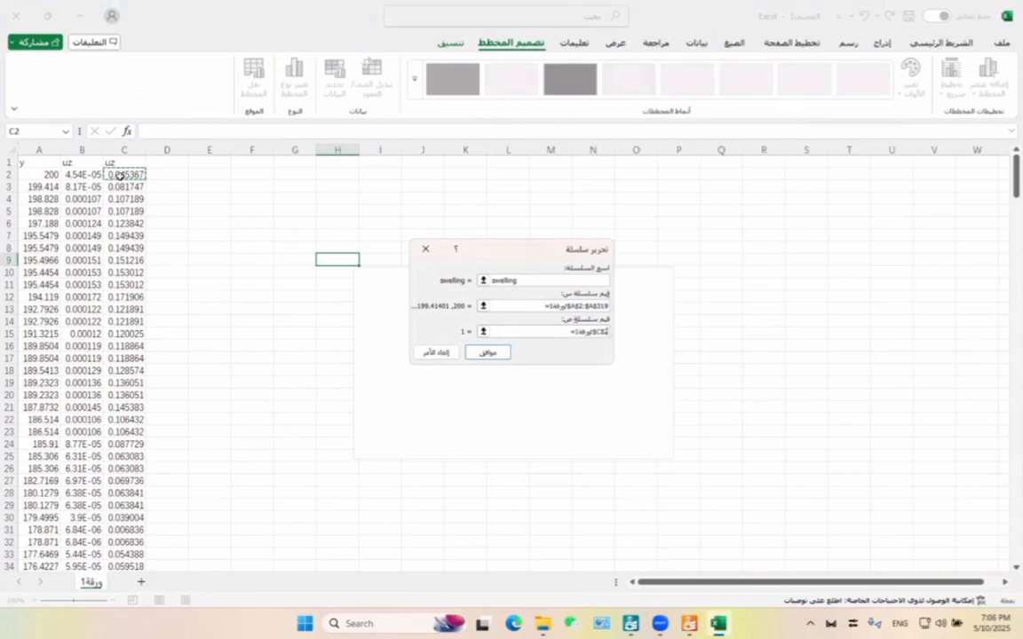
key(ctrl+shift+Down)
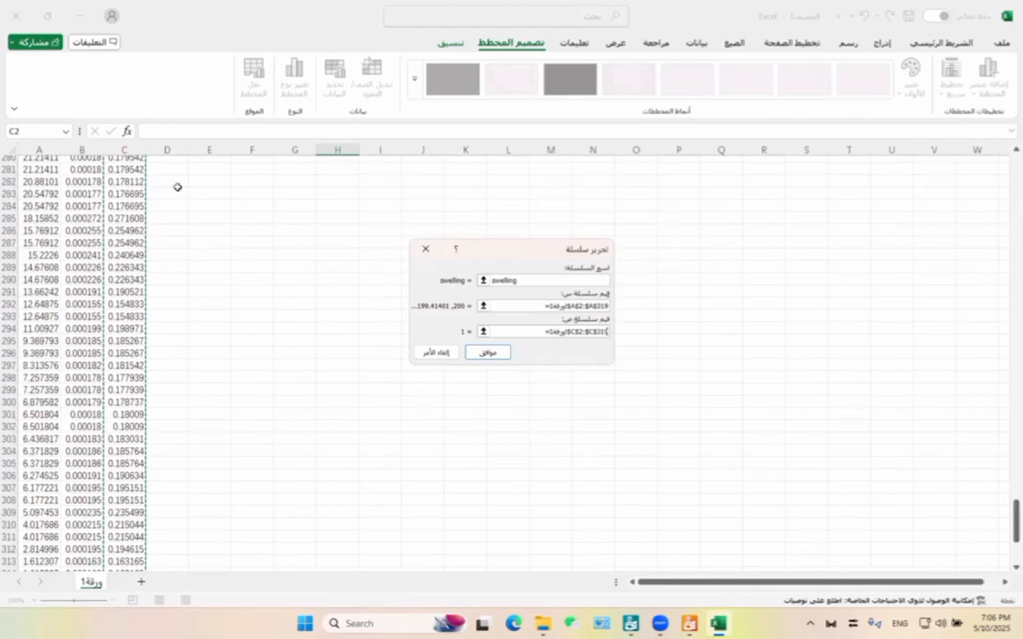
click(478, 356)
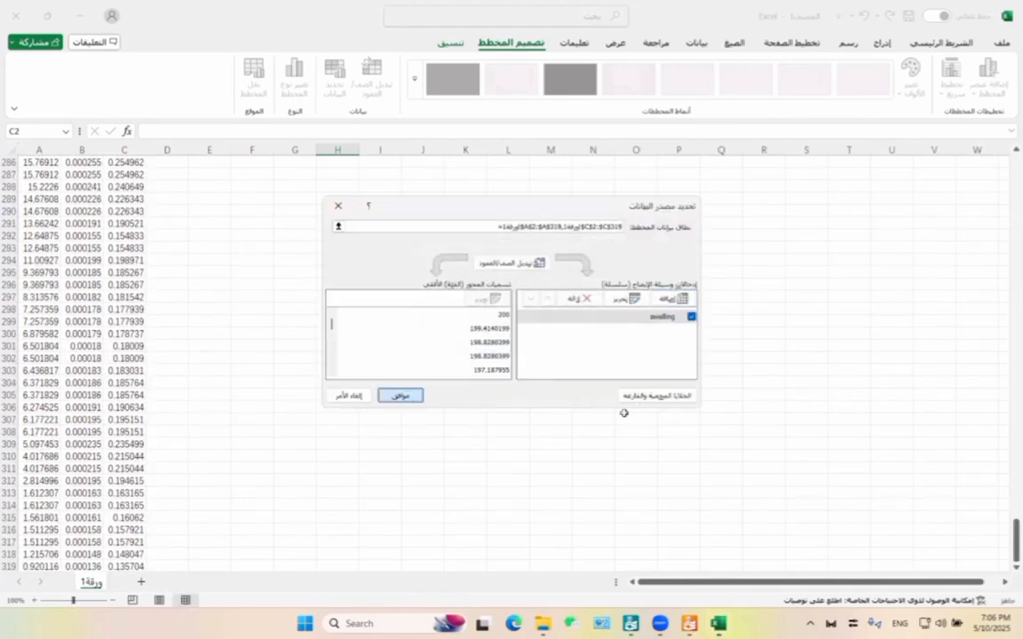
click(405, 392)
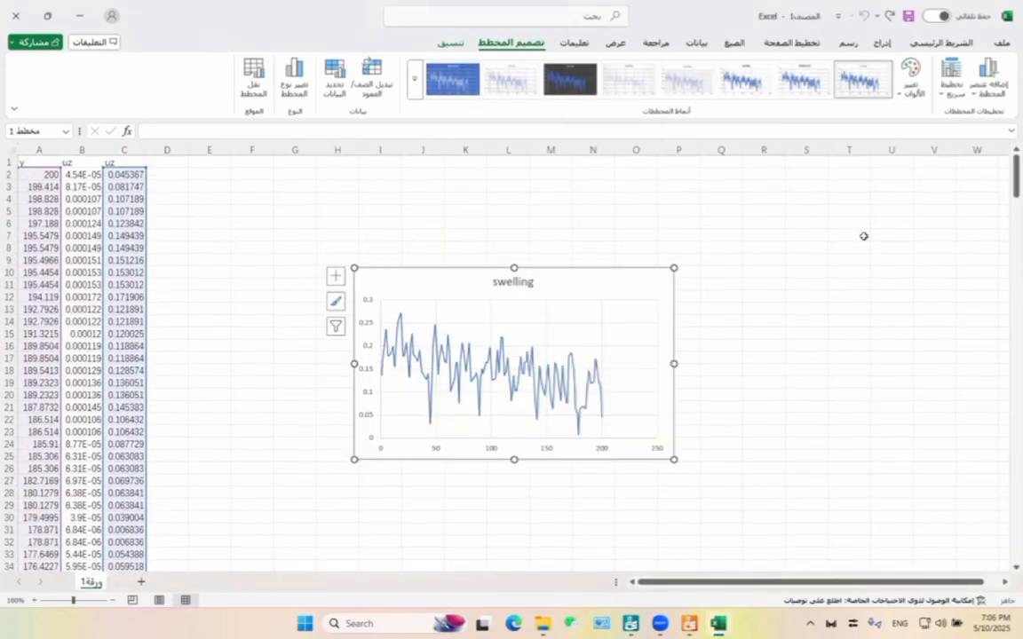